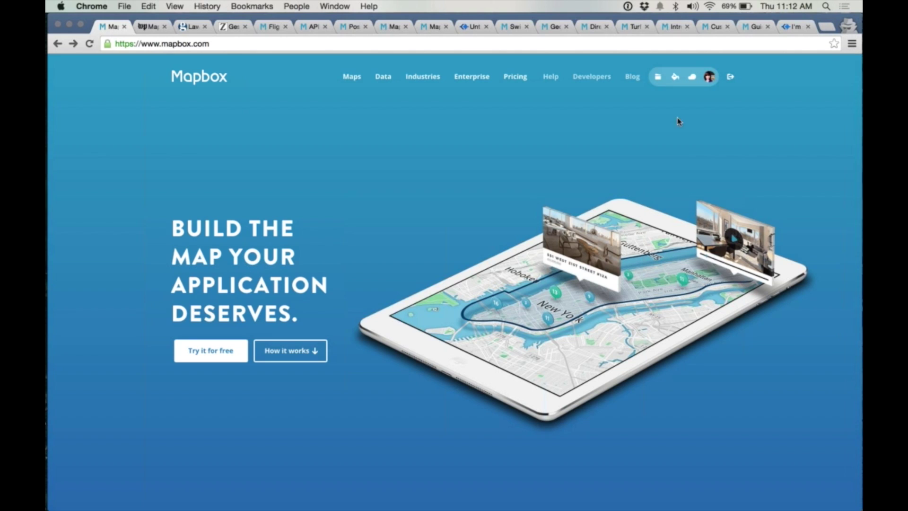
Create a new map project from the account's projects list.
{"action": "left_click", "coordinate": [660, 78]}
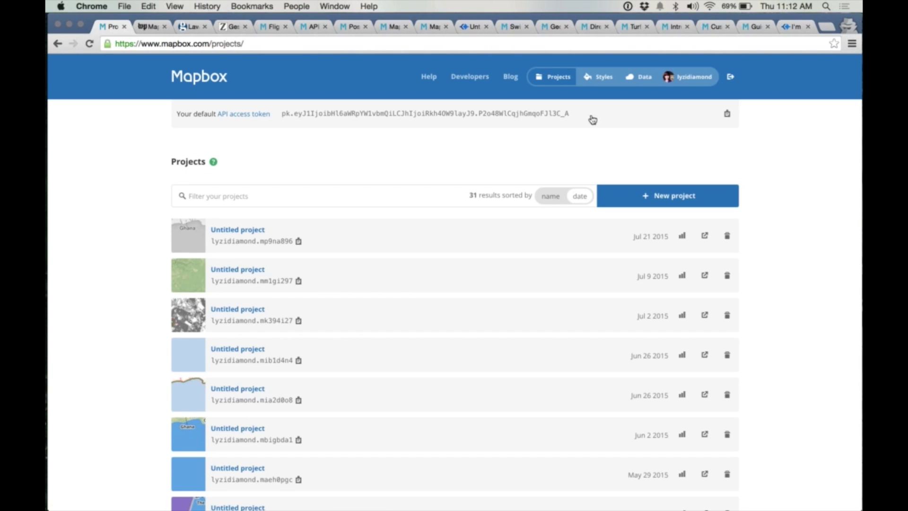
{"action": "left_click", "coordinate": [647, 197]}
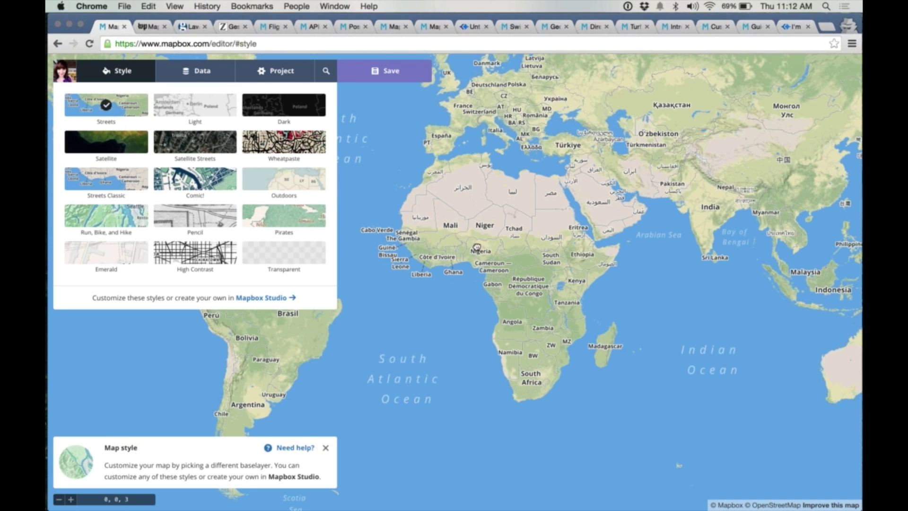
{"action": "left_click_drag", "start_coordinate": [476, 247], "coordinate": [589, 273]}
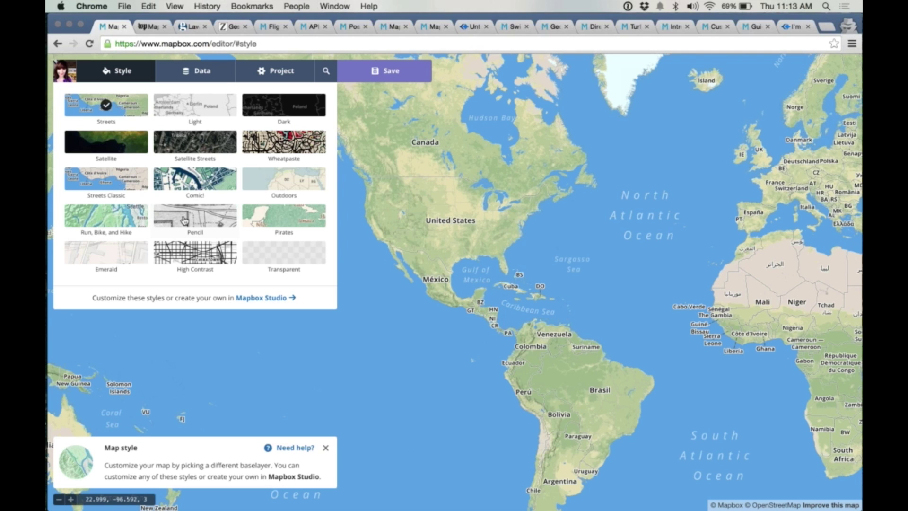
Try the Pencil and Outdoors base styles, and settle on Satellite Streets for the map.
{"action": "left_click", "coordinate": [184, 220]}
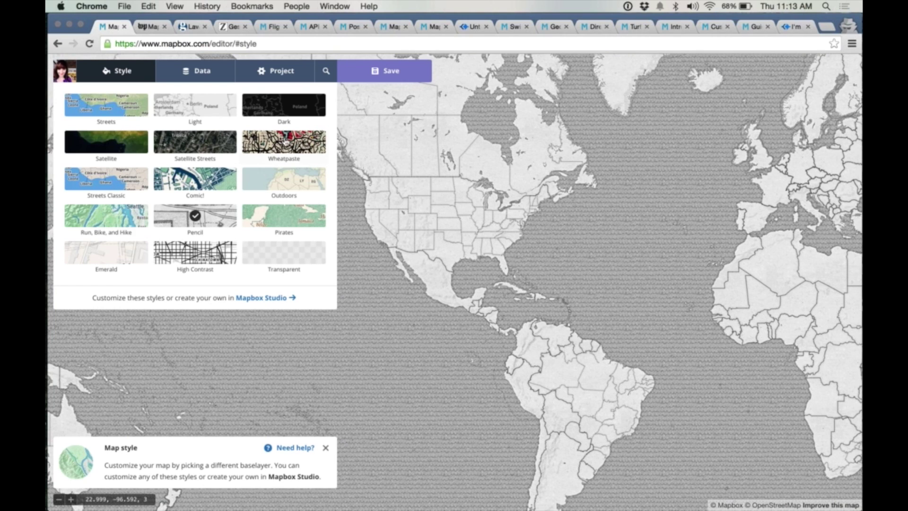
{"action": "left_click", "coordinate": [281, 183]}
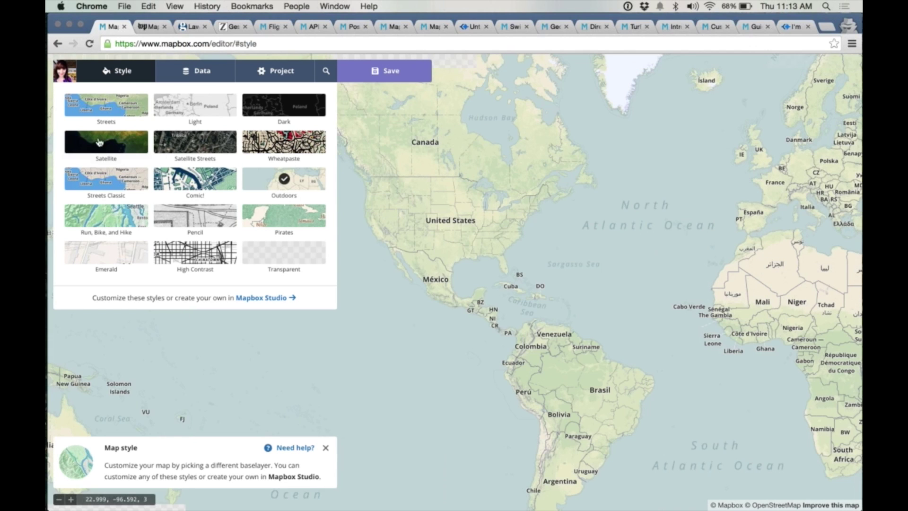
{"action": "left_click", "coordinate": [185, 155]}
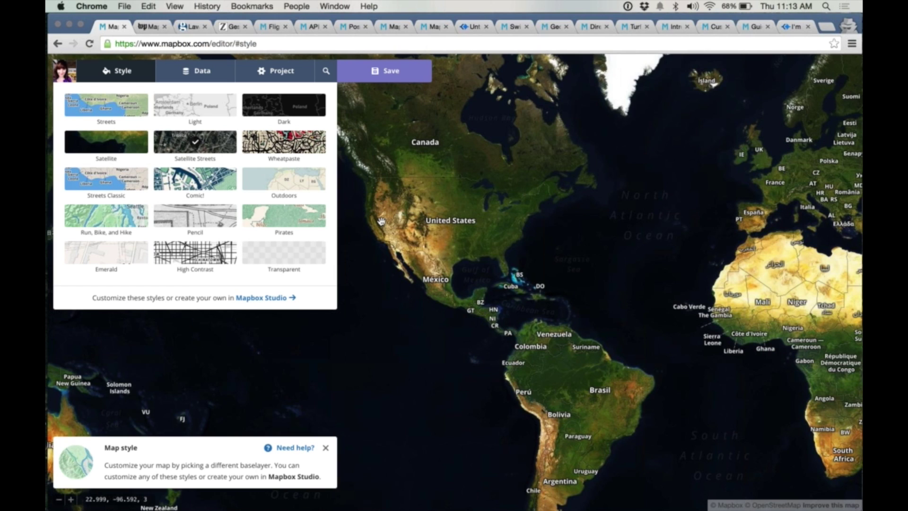
Examine the satellite imagery and place labels across the United States at closer zoom levels.
{"action": "scroll", "coordinate": [381, 221], "scroll_direction": "up", "scroll_amount": 3}
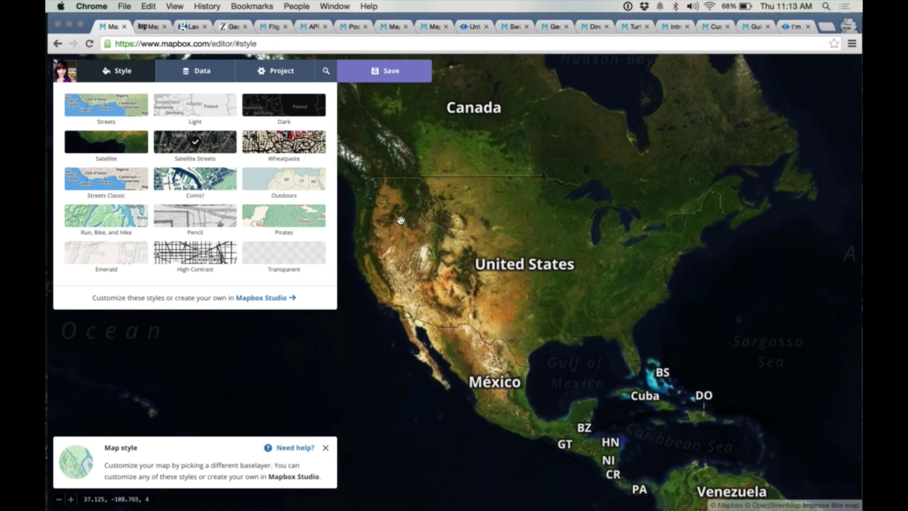
{"action": "scroll", "coordinate": [400, 220], "scroll_direction": "up", "scroll_amount": 3}
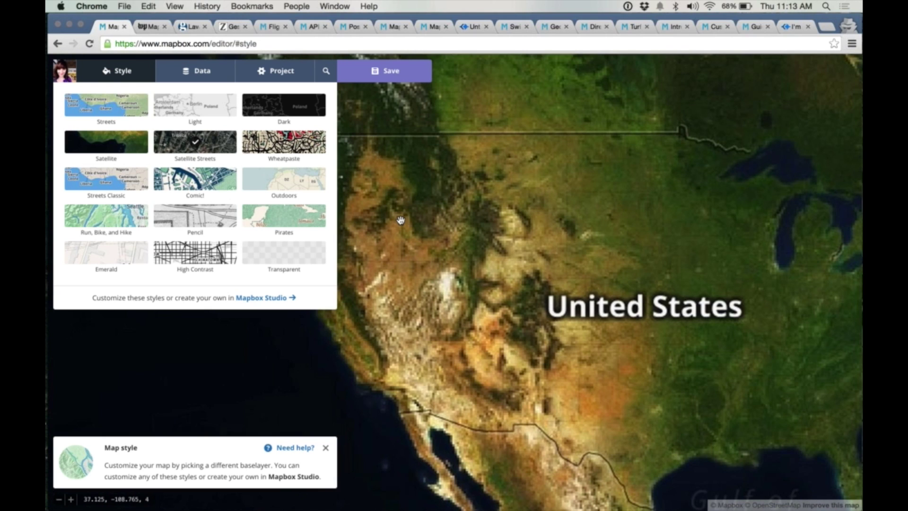
{"action": "scroll", "coordinate": [404, 236], "scroll_direction": "up", "scroll_amount": 1}
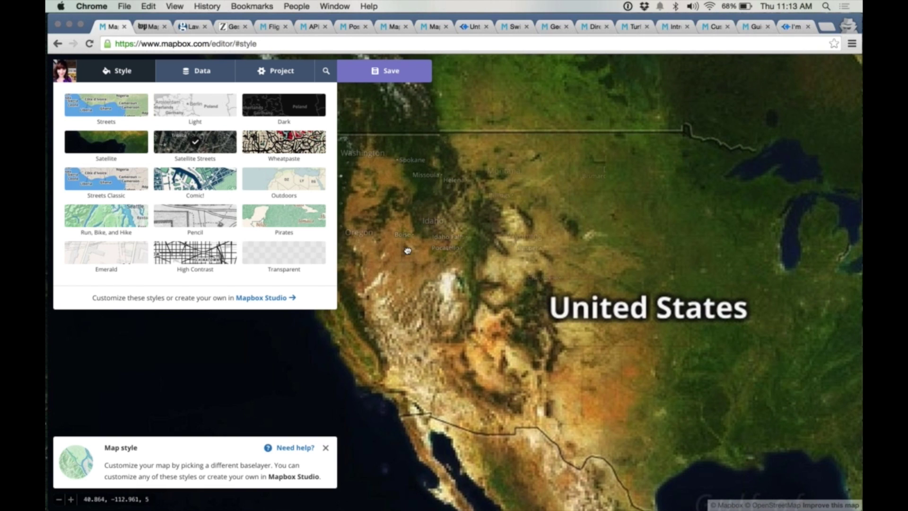
{"action": "left_click_drag", "start_coordinate": [407, 251], "coordinate": [441, 253]}
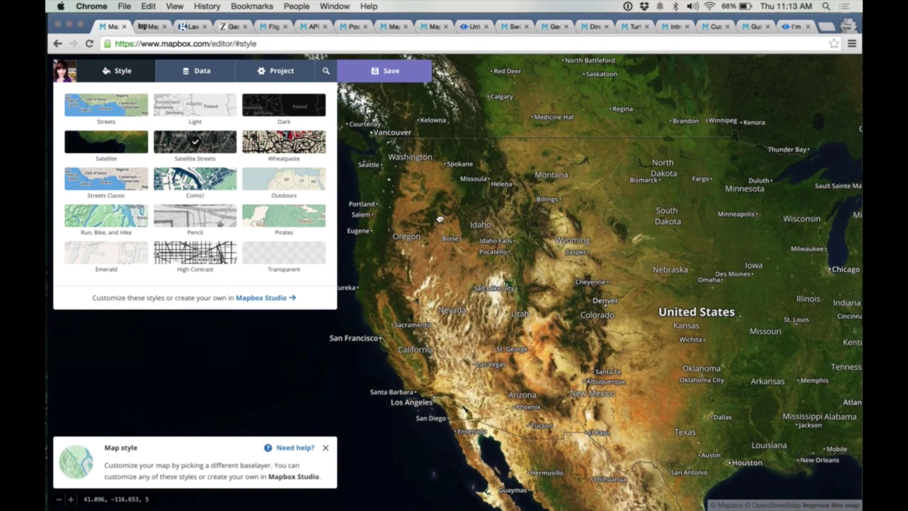
{"action": "key", "text": "Right"}
{"action": "key", "text": "Down"}
{"action": "key", "text": "Right"}
{"action": "key", "text": "Down"}
{"action": "key", "text": "Right"}
{"action": "key", "text": "Down"}
{"action": "key", "text": "Right"}
{"action": "key", "text": "Down"}
{"action": "key", "text": "Right"}
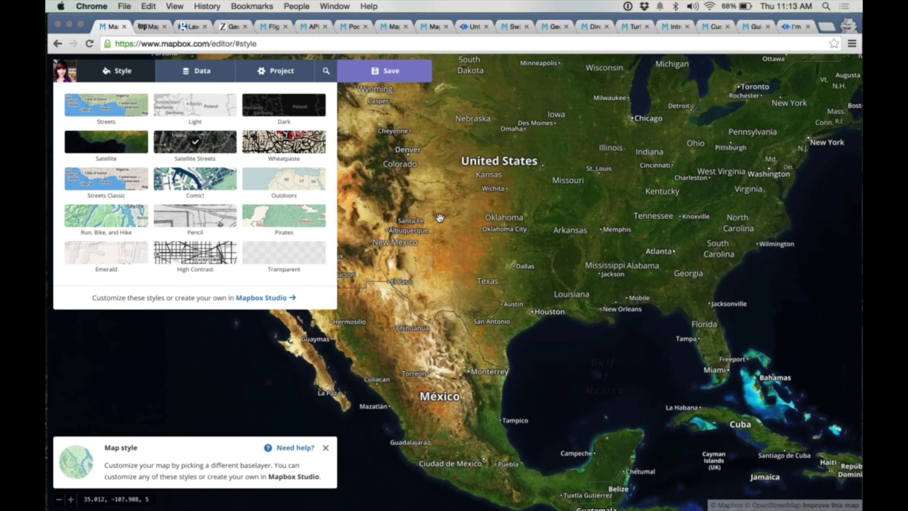
{"action": "key", "text": "Up"}
{"action": "key", "text": "Right"}
{"action": "key", "text": "Up"}
{"action": "key", "text": "Right"}
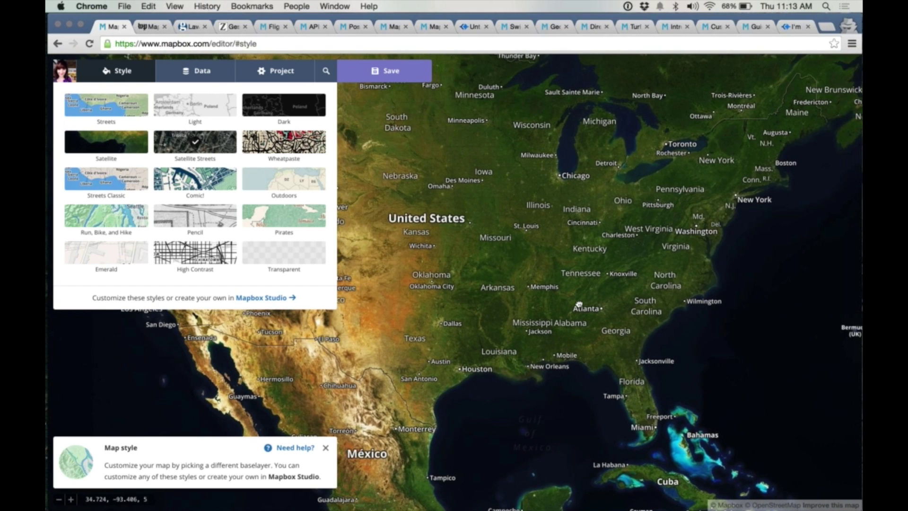
Choose the file 2.5_day.geojson from the IRE folder for import into the project's data.
{"action": "left_click", "coordinate": [202, 79]}
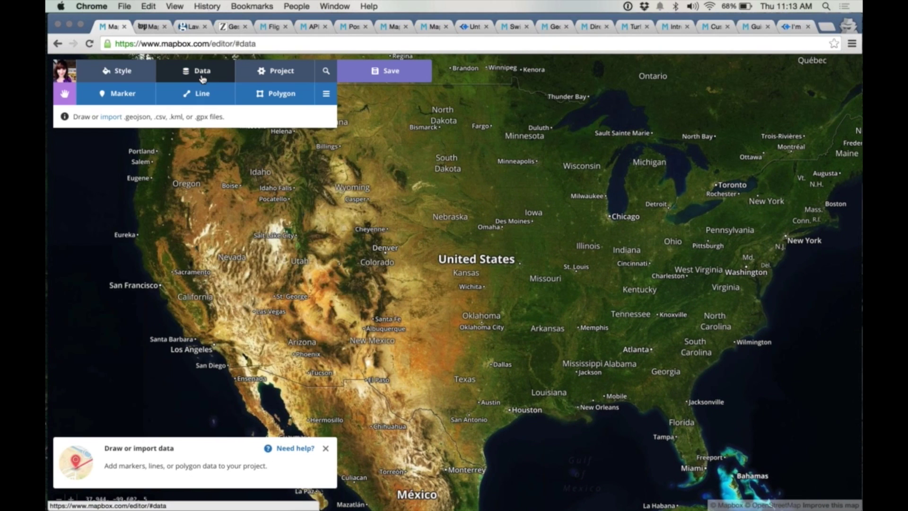
{"action": "left_click", "coordinate": [112, 121]}
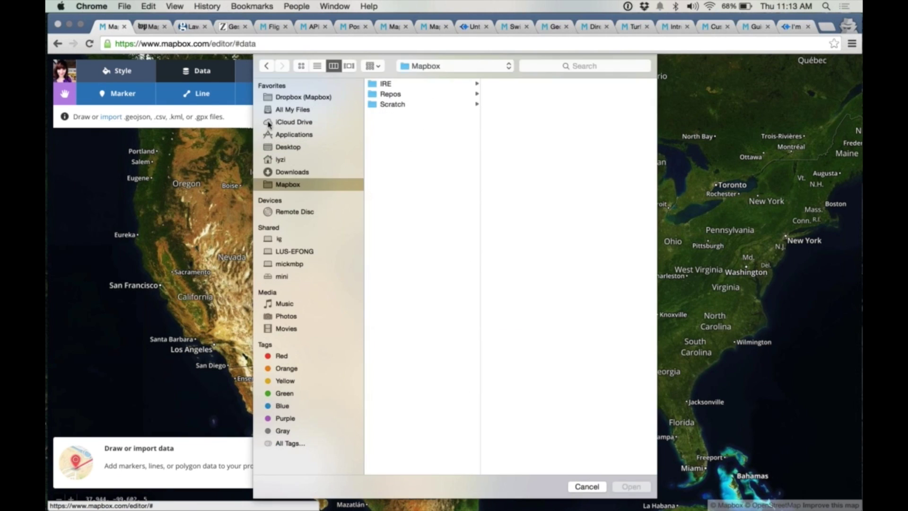
{"action": "left_click", "coordinate": [386, 84]}
{"action": "left_click", "coordinate": [466, 84]}
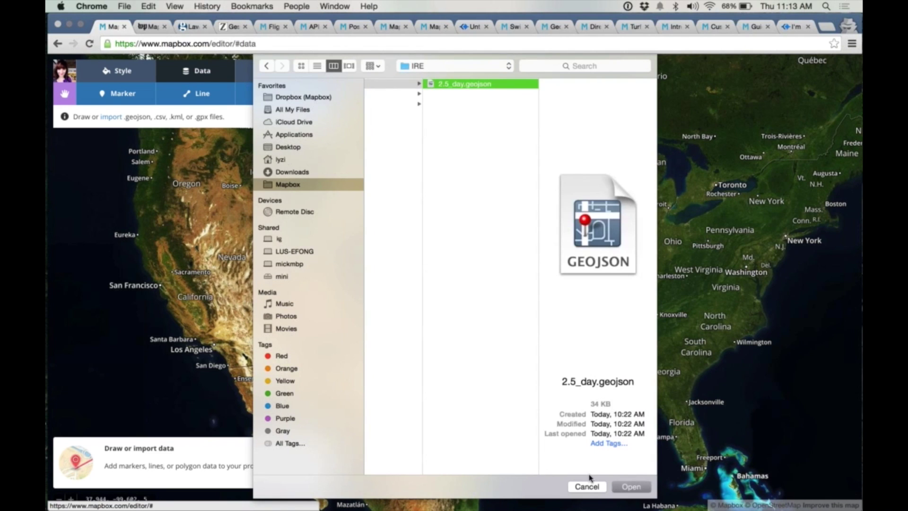
{"action": "left_click", "coordinate": [632, 486]}
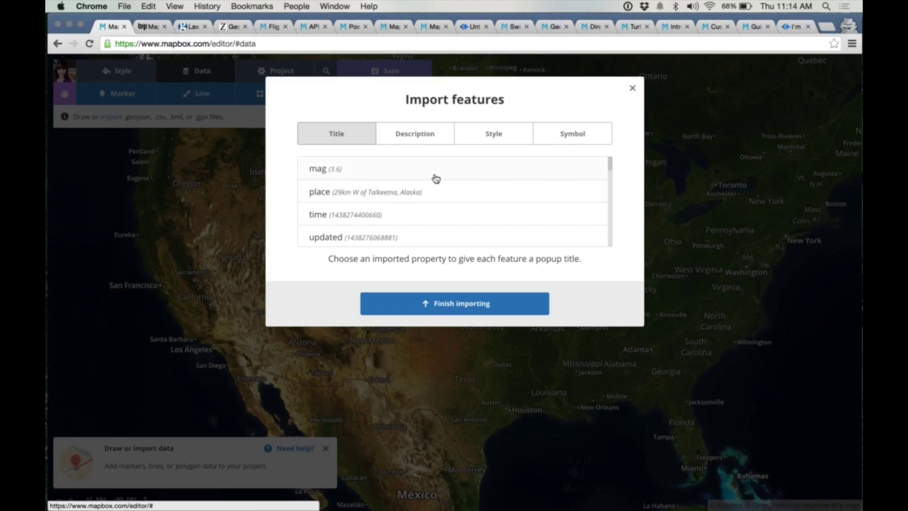
Use the mag property as the imported features' popup title and the place property as their description.
{"action": "scroll", "coordinate": [435, 178], "scroll_direction": "down", "scroll_amount": 6}
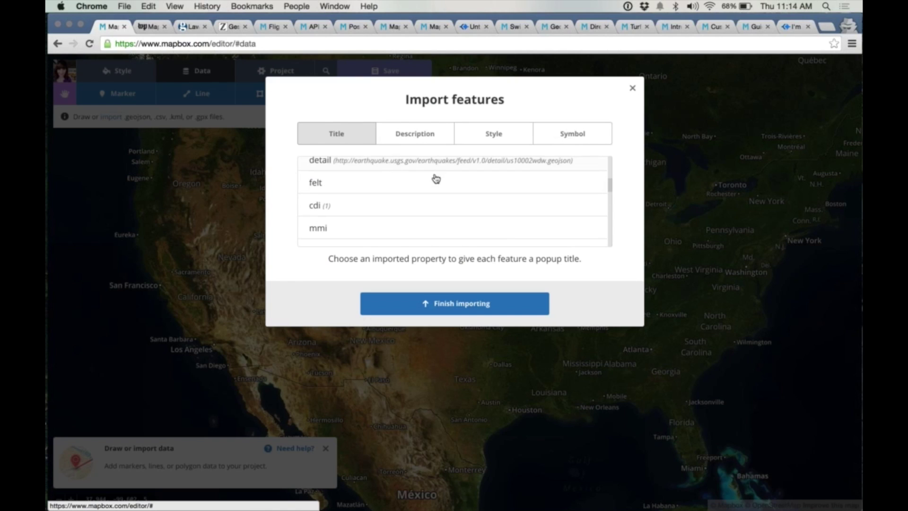
{"action": "scroll", "coordinate": [435, 179], "scroll_direction": "down", "scroll_amount": 8}
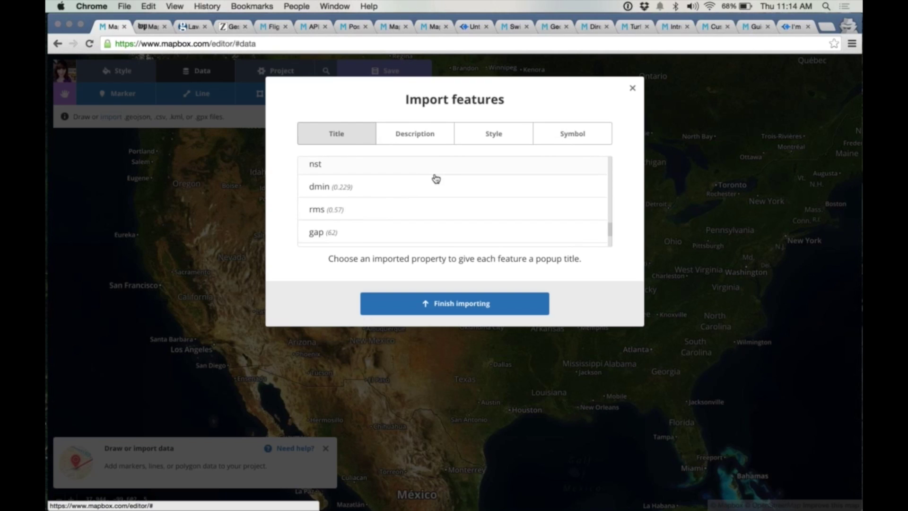
{"action": "scroll", "coordinate": [435, 178], "scroll_direction": "up", "scroll_amount": 15}
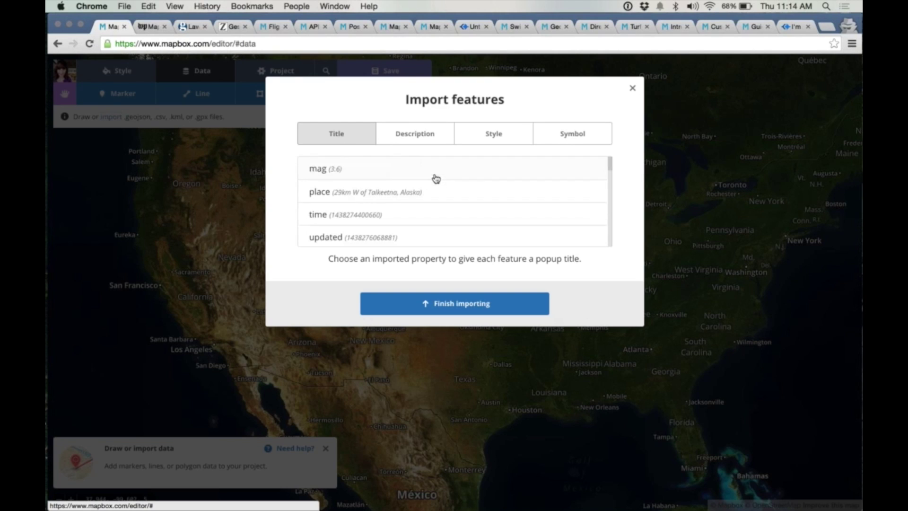
{"action": "left_click", "coordinate": [354, 173]}
{"action": "left_click", "coordinate": [423, 129]}
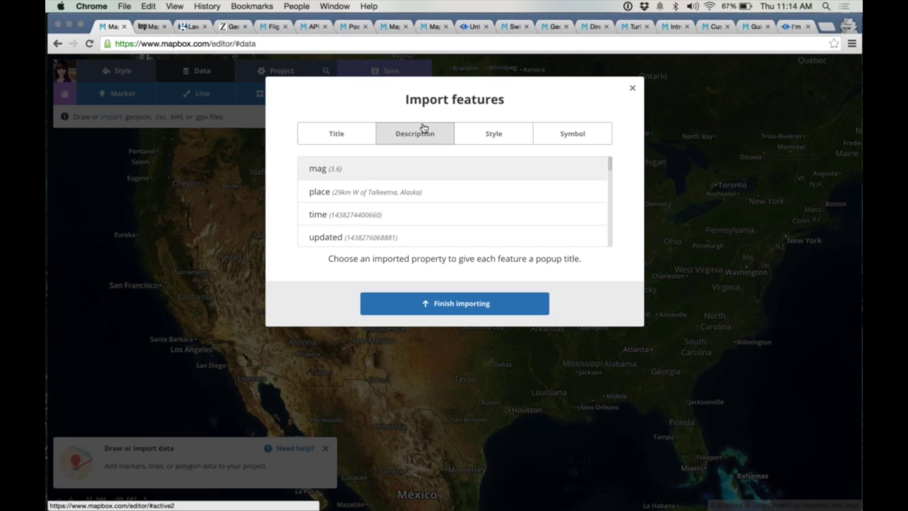
{"action": "left_click", "coordinate": [374, 195]}
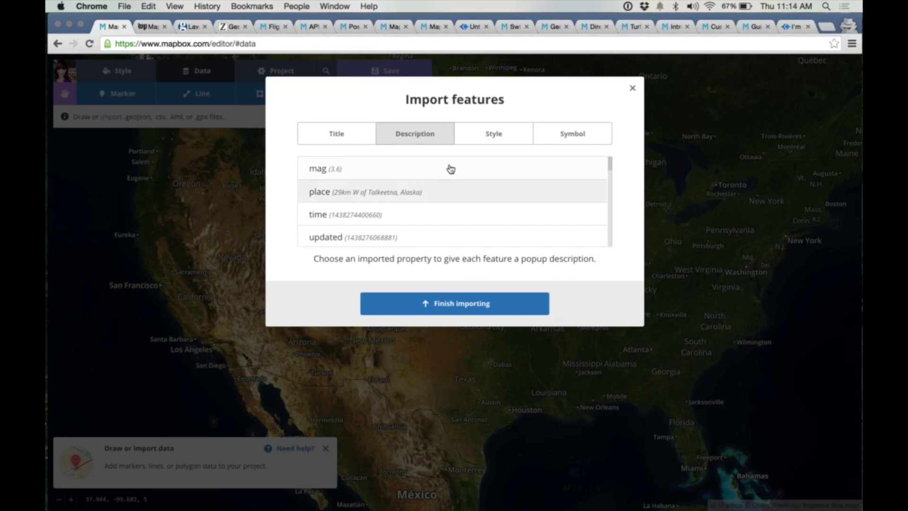
Style the imported markers as medium, dark grey with the outlined star symbol, and finish the import.
{"action": "left_click", "coordinate": [496, 142]}
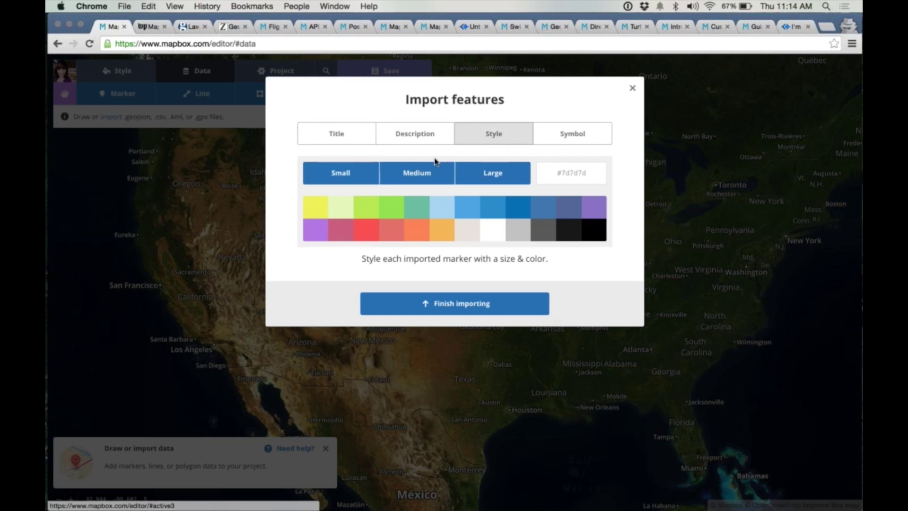
{"action": "left_click", "coordinate": [430, 175]}
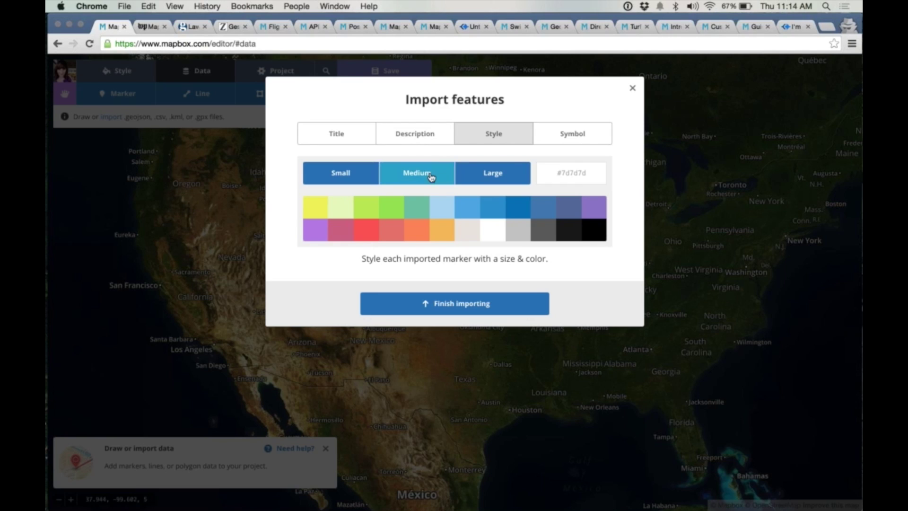
{"action": "left_click", "coordinate": [417, 206]}
{"action": "left_click", "coordinate": [550, 231]}
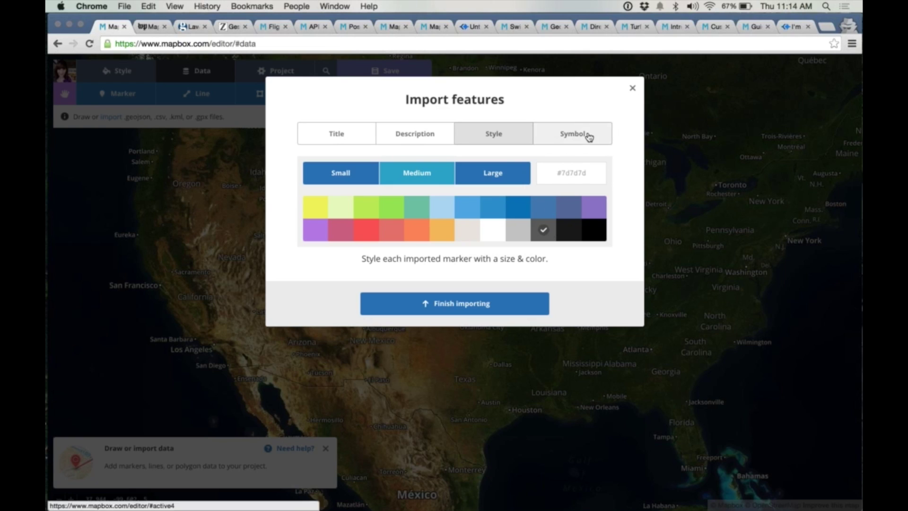
{"action": "left_click", "coordinate": [573, 133]}
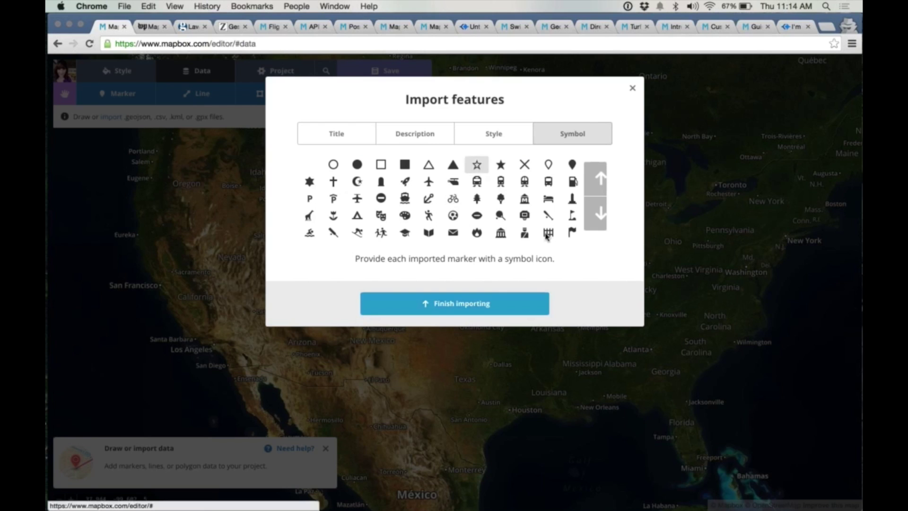
{"action": "left_click", "coordinate": [455, 303]}
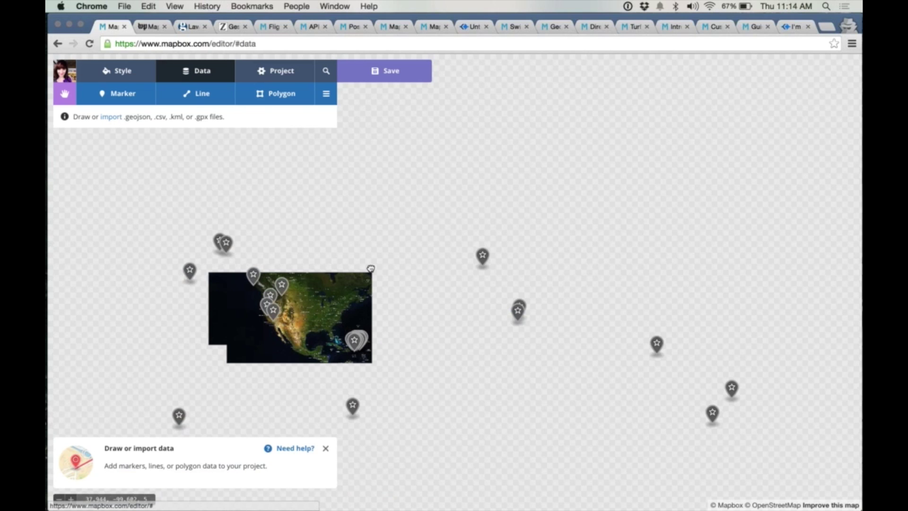
Recolour the marker near Deer Lodge, Montana to light blue #b7ddf3 and save the project.
{"action": "scroll", "coordinate": [371, 269], "scroll_direction": "up", "scroll_amount": 2}
{"action": "left_click", "coordinate": [292, 143]}
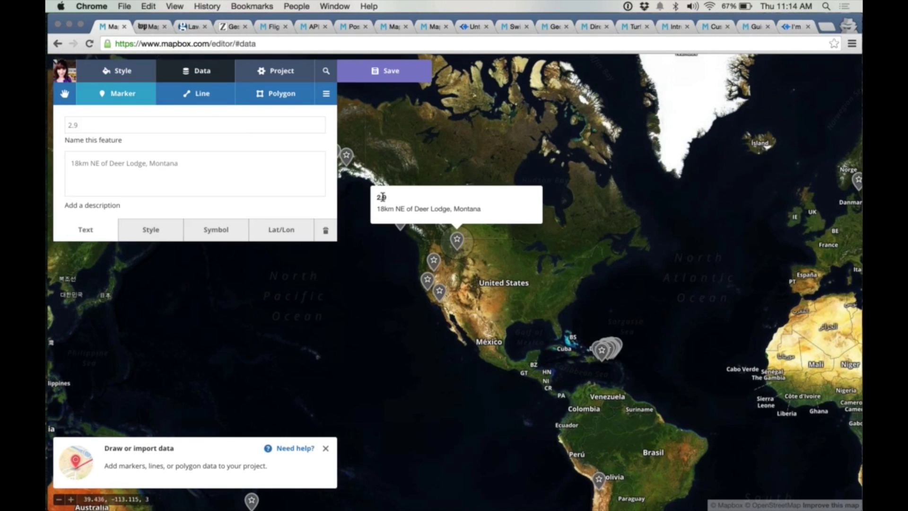
{"action": "left_click", "coordinate": [164, 234]}
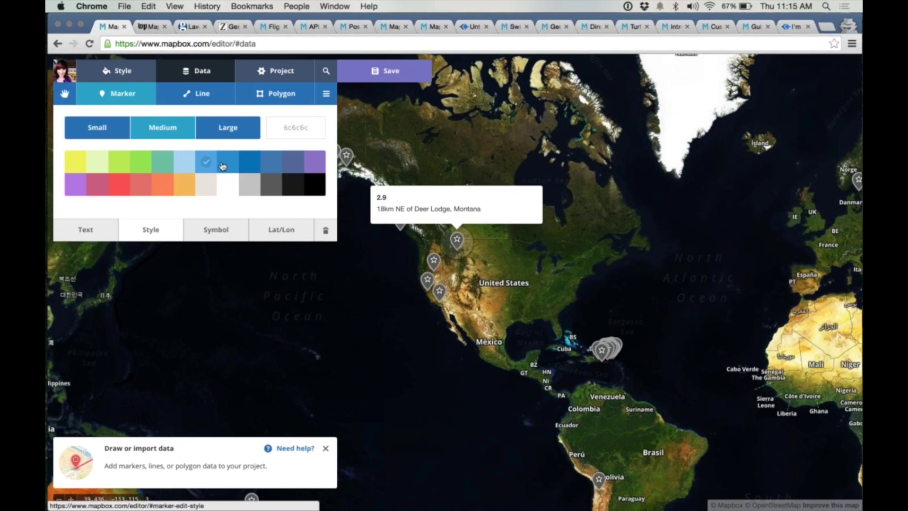
{"action": "left_click", "coordinate": [185, 161]}
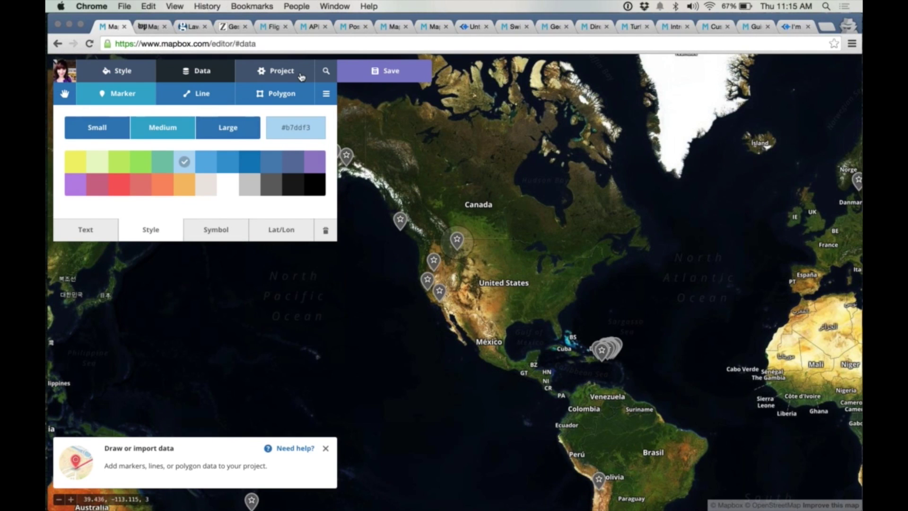
{"action": "left_click", "coordinate": [360, 79]}
{"action": "left_click", "coordinate": [360, 79]}
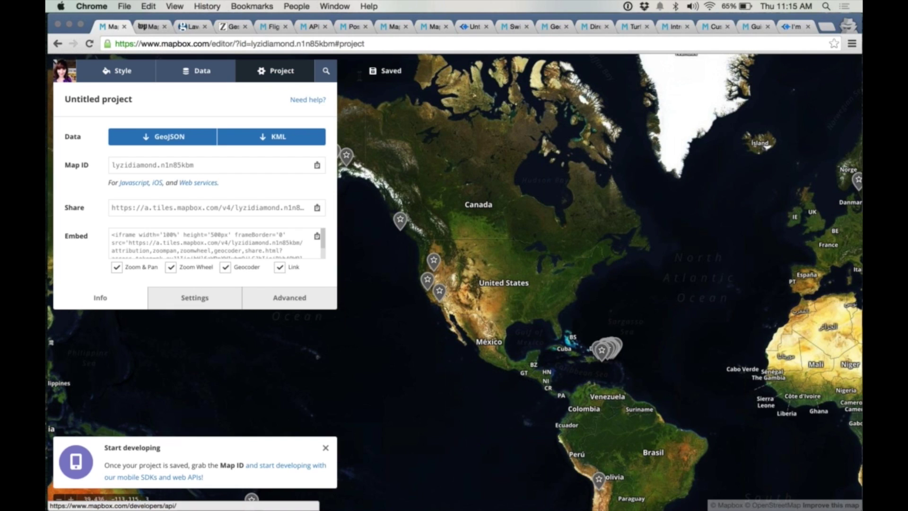
Copy the project's share link, including its access token, and open it in a new browser tab to browse the marker list.
{"action": "left_click", "coordinate": [317, 209]}
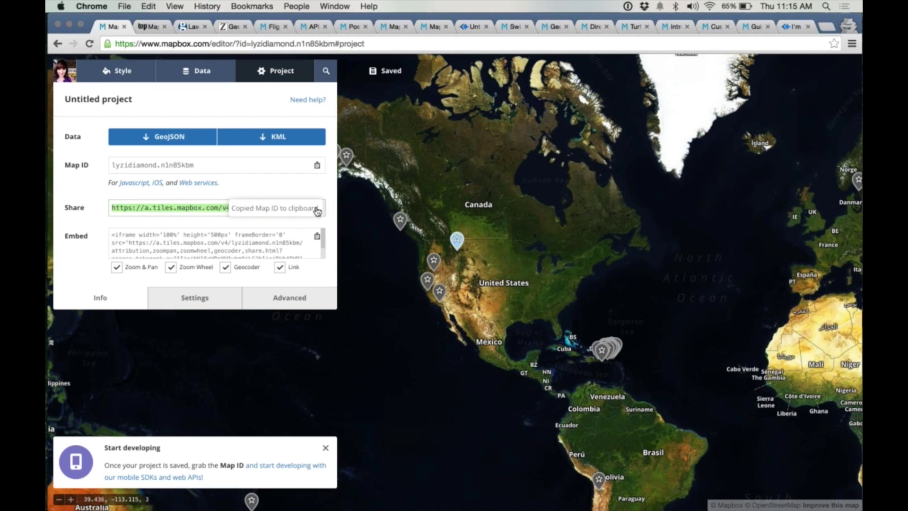
{"action": "key", "text": "super+t"}
{"action": "key", "text": "super+v"}
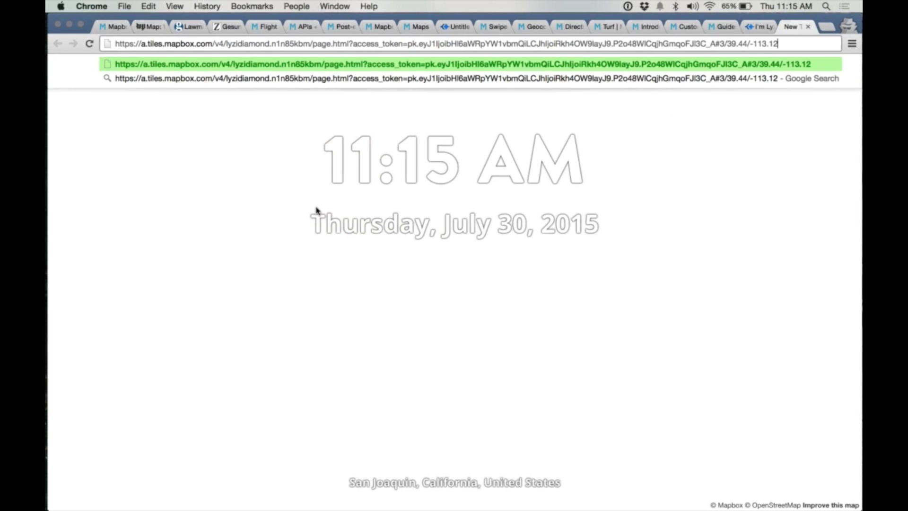
{"action": "key", "text": "Return"}
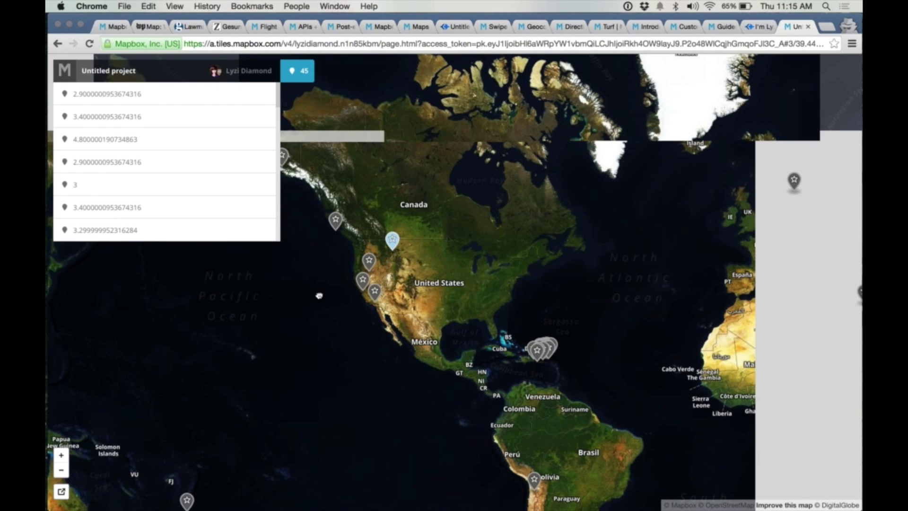
{"action": "left_click_drag", "start_coordinate": [319, 295], "coordinate": [288, 281]}
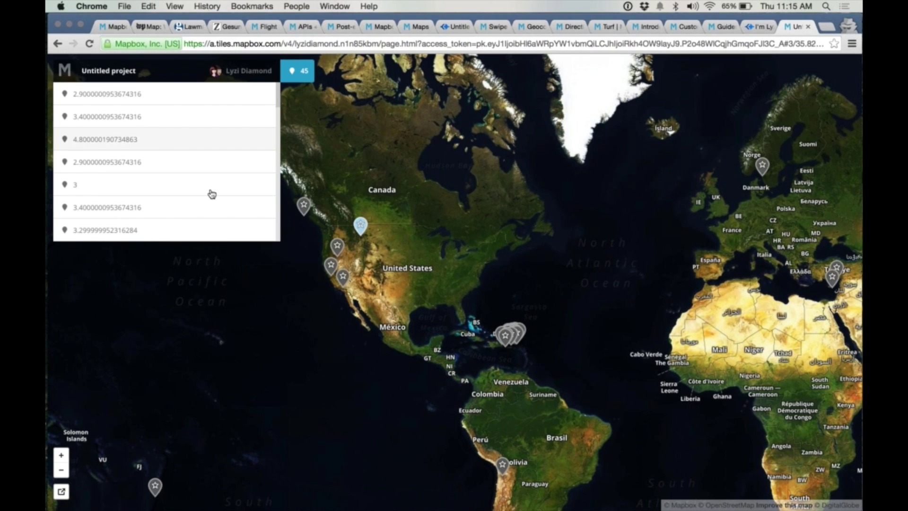
{"action": "scroll", "coordinate": [189, 189], "scroll_direction": "down", "scroll_amount": 5}
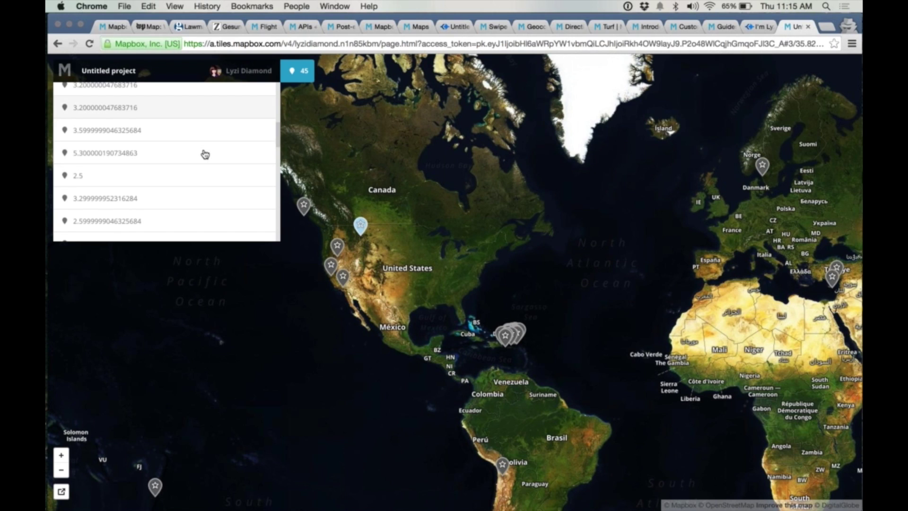
Browse more of the shared map's marker list and look across the Pacific and the Americas.
{"action": "scroll", "coordinate": [203, 156], "scroll_direction": "down", "scroll_amount": 3}
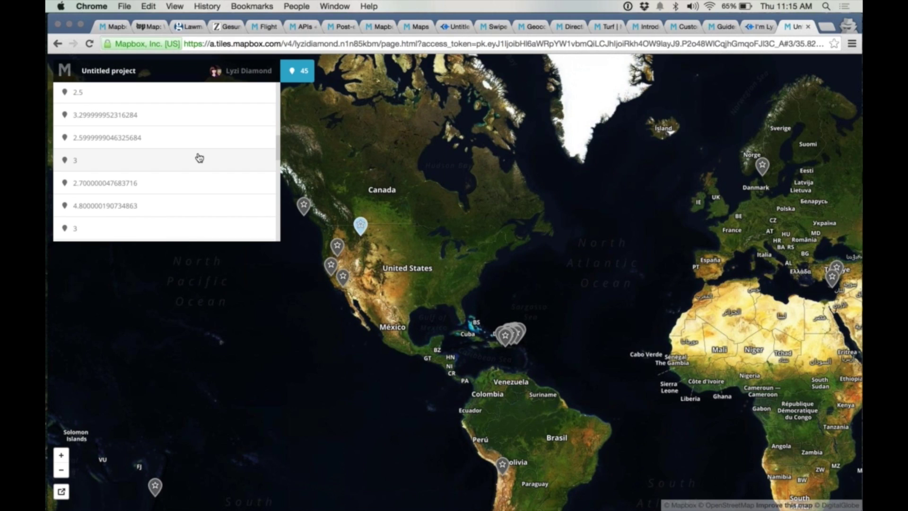
{"action": "scroll", "coordinate": [179, 177], "scroll_direction": "down", "scroll_amount": 4}
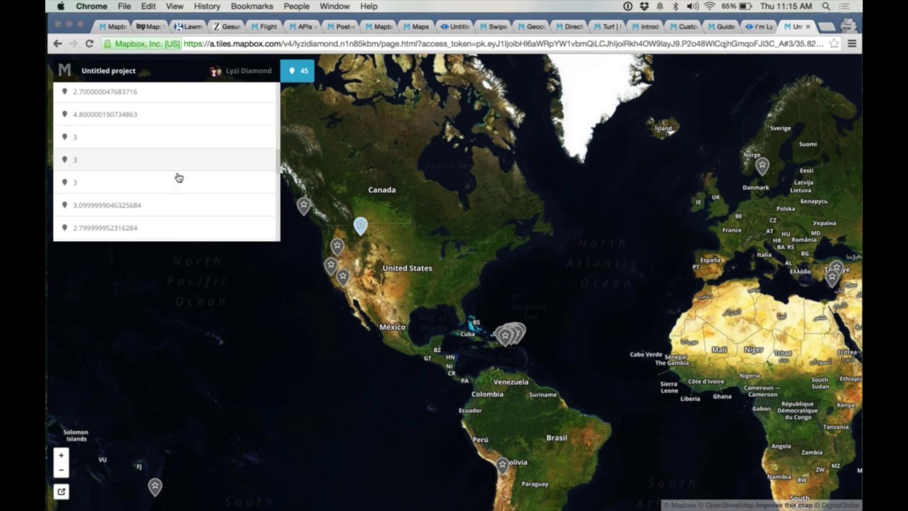
{"action": "left_click_drag", "start_coordinate": [440, 258], "coordinate": [463, 266]}
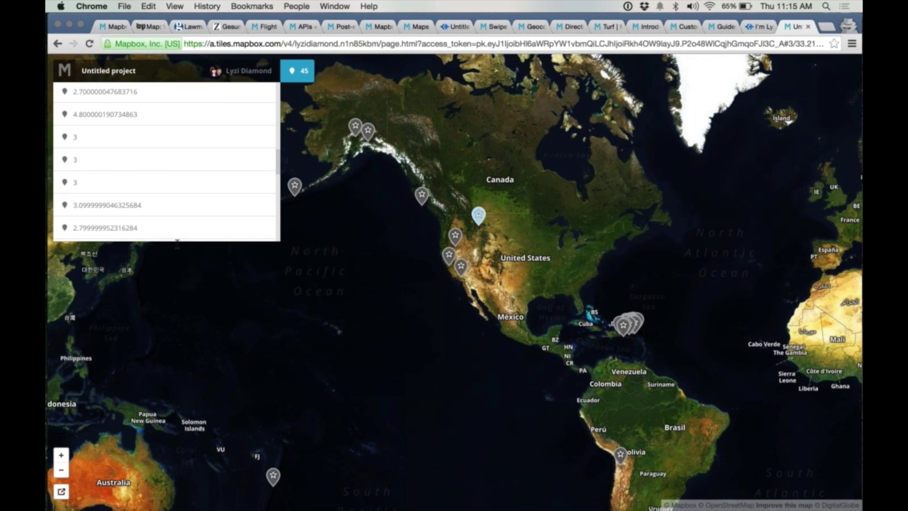
Return to the editor project and draw a closed four-cornered polygon over the western United States, its offshore waters and southern Canada.
{"action": "key", "text": "super+1"}
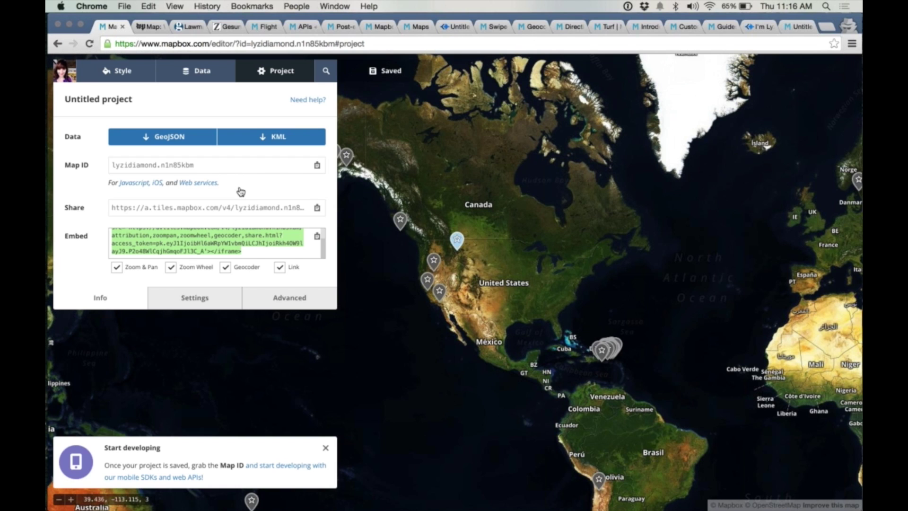
{"action": "left_click", "coordinate": [191, 82]}
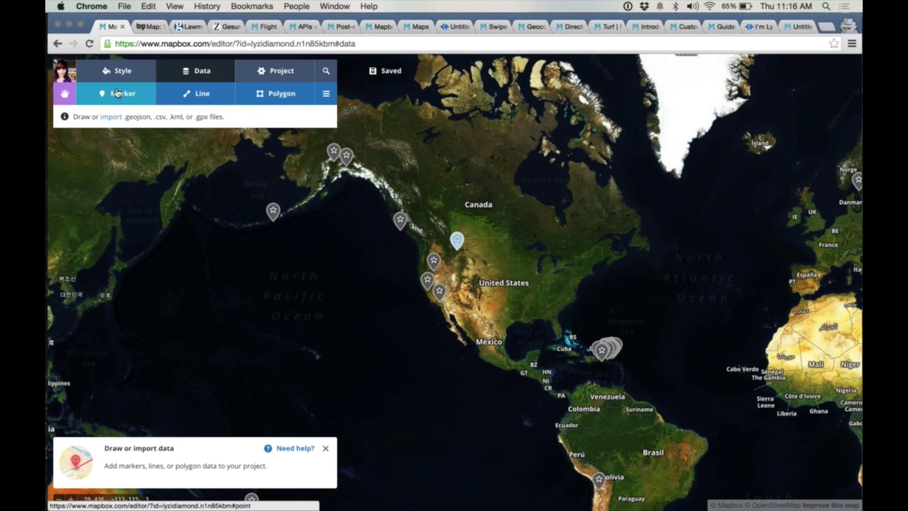
{"action": "left_click", "coordinate": [251, 97]}
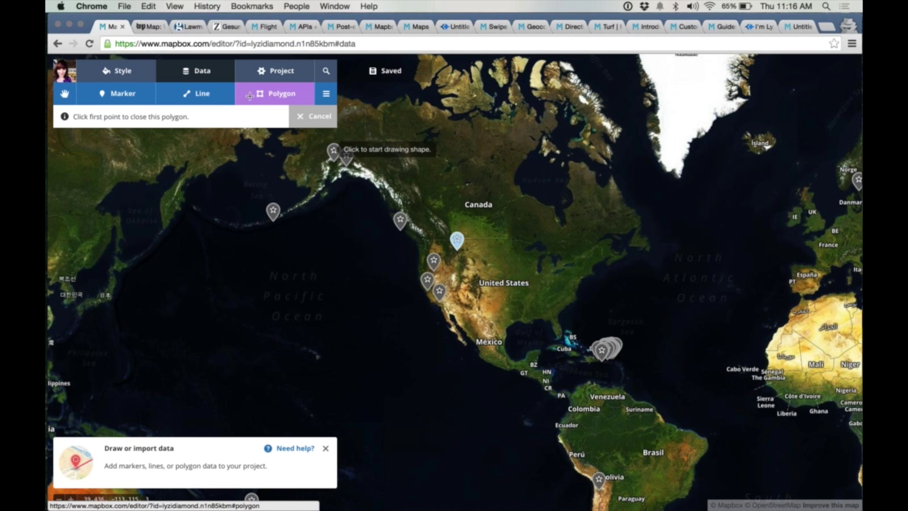
{"action": "left_click", "coordinate": [394, 249]}
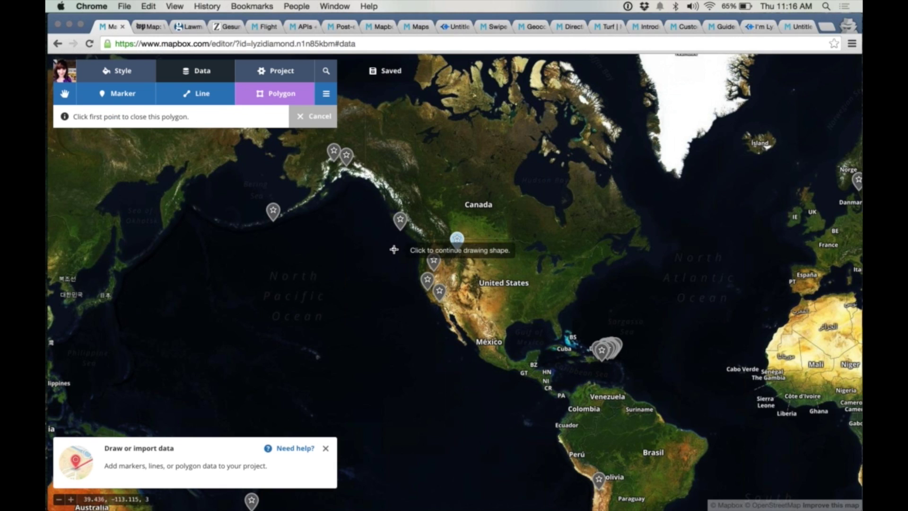
{"action": "left_click", "coordinate": [405, 350]}
{"action": "left_click", "coordinate": [540, 273]}
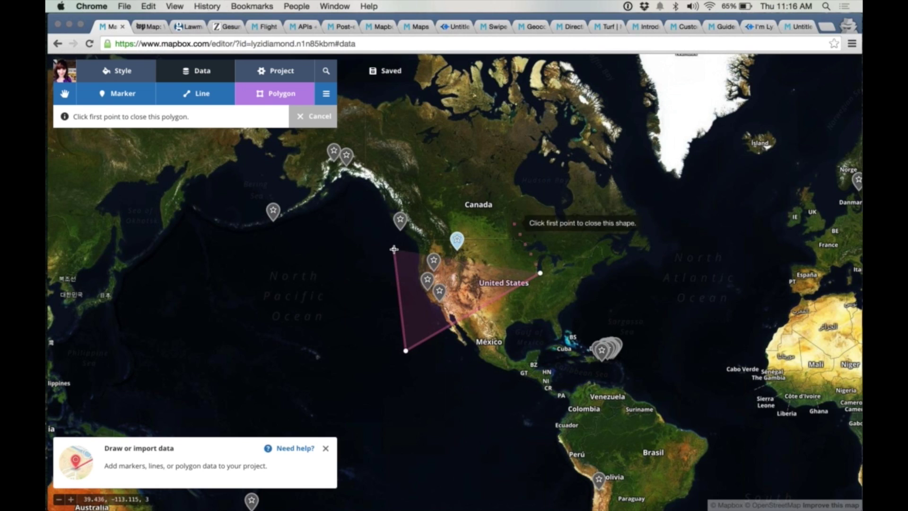
{"action": "left_click", "coordinate": [506, 197]}
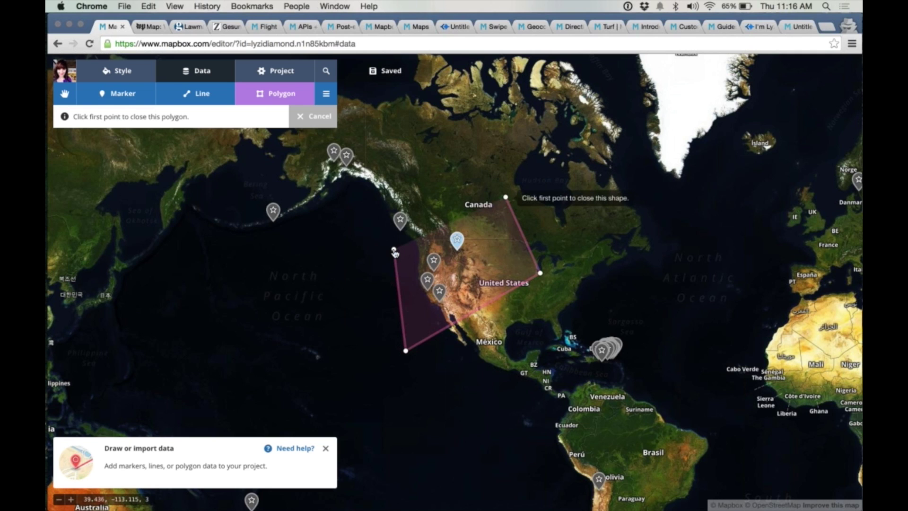
{"action": "left_click", "coordinate": [394, 249]}
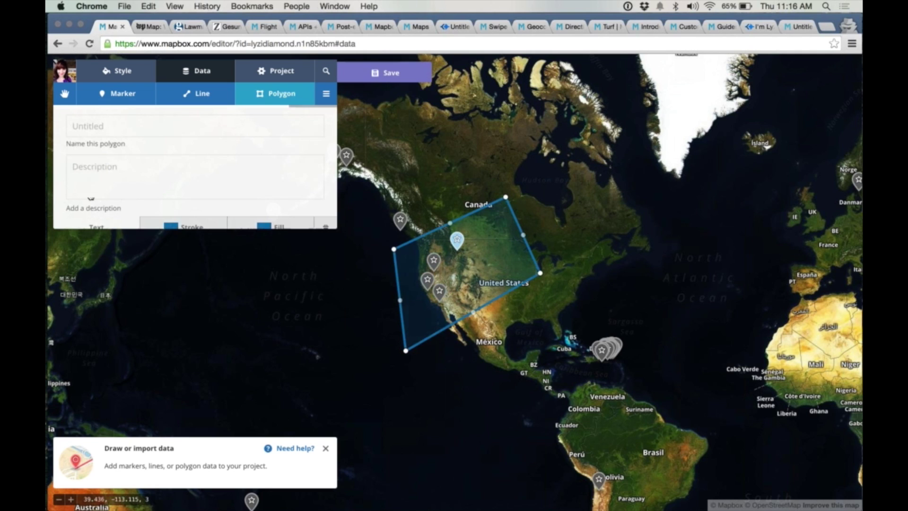
Give the polygon an orange stroke and a purple #c091e6 fill, and save the project.
{"action": "left_click", "coordinate": [75, 190]}
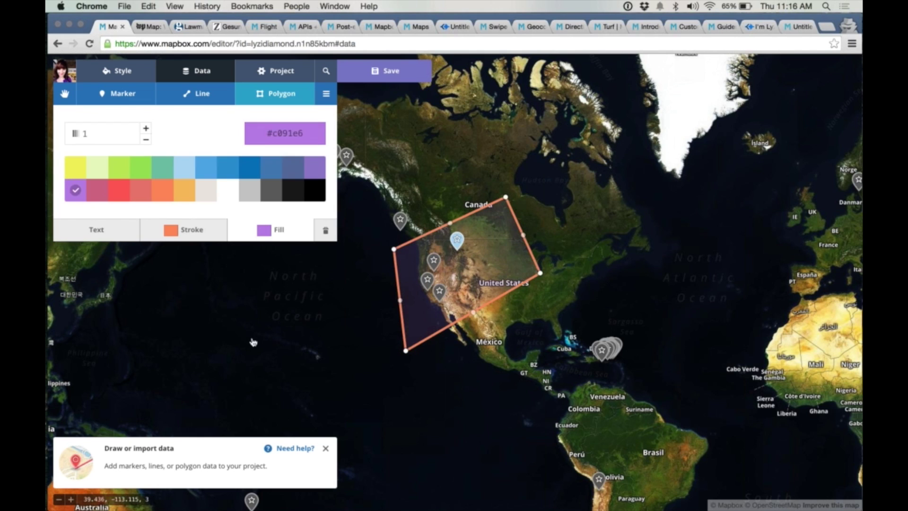
{"action": "left_click", "coordinate": [402, 77]}
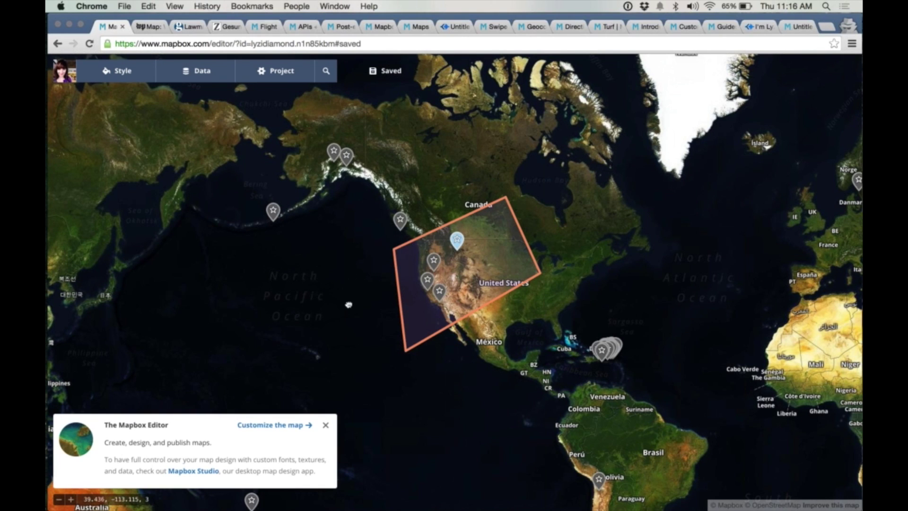
{"action": "left_click_drag", "start_coordinate": [348, 302], "coordinate": [240, 270]}
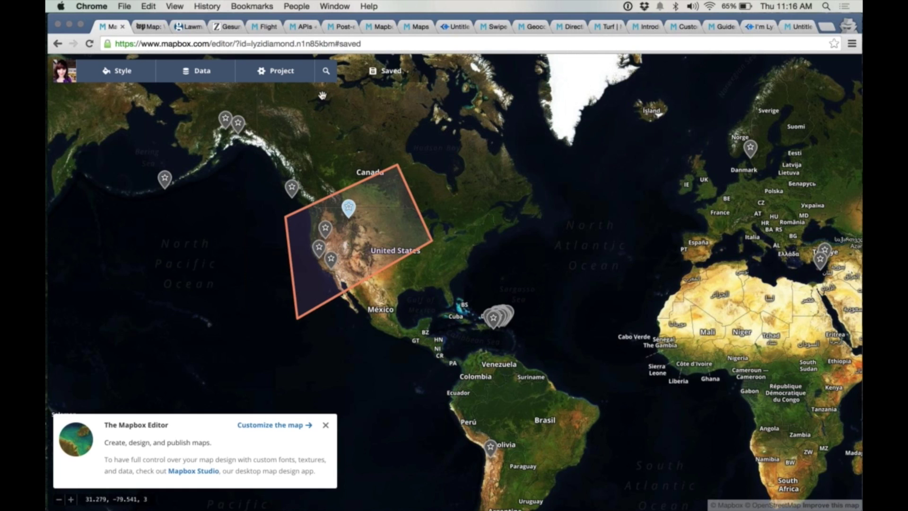
Look over the Mapbox maps page, and examine the default style's map and code in Mapbox Studio.
{"action": "left_click", "coordinate": [412, 27]}
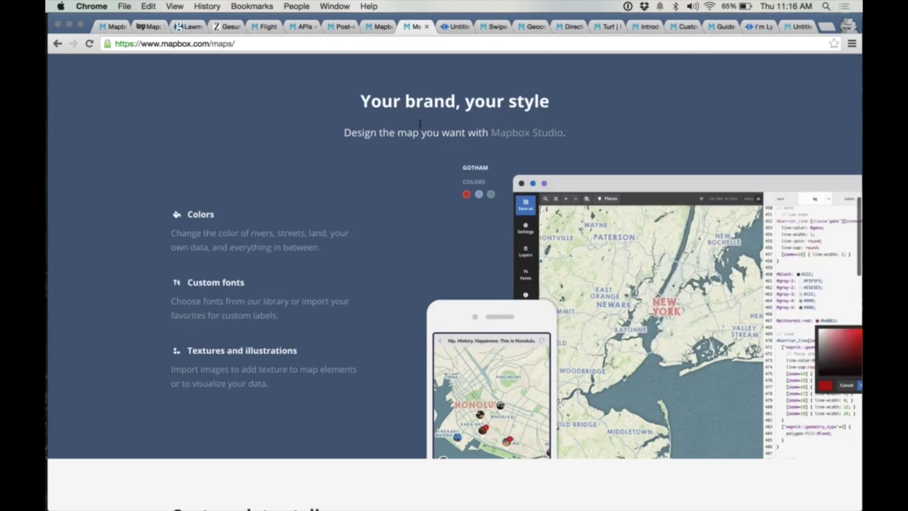
{"action": "scroll", "coordinate": [419, 124], "scroll_direction": "up", "scroll_amount": 1}
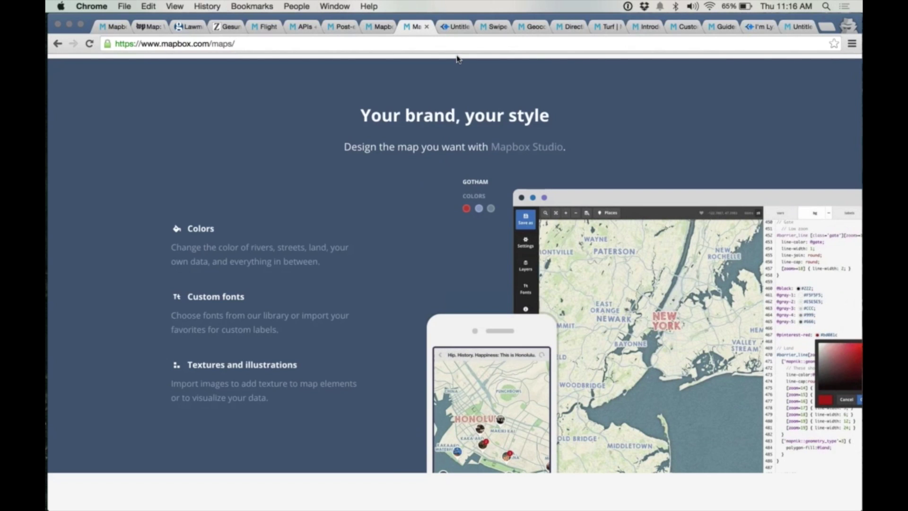
{"action": "left_click", "coordinate": [455, 26]}
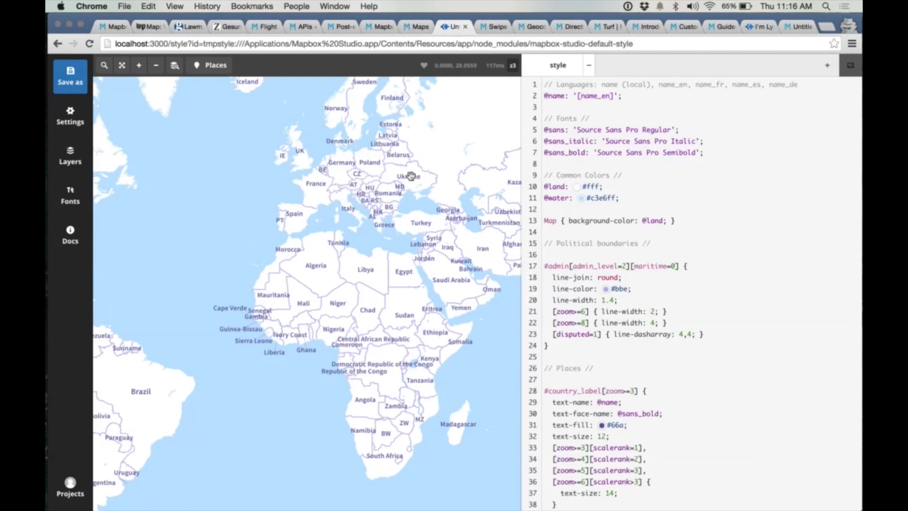
{"action": "left_click_drag", "start_coordinate": [419, 247], "coordinate": [483, 198]}
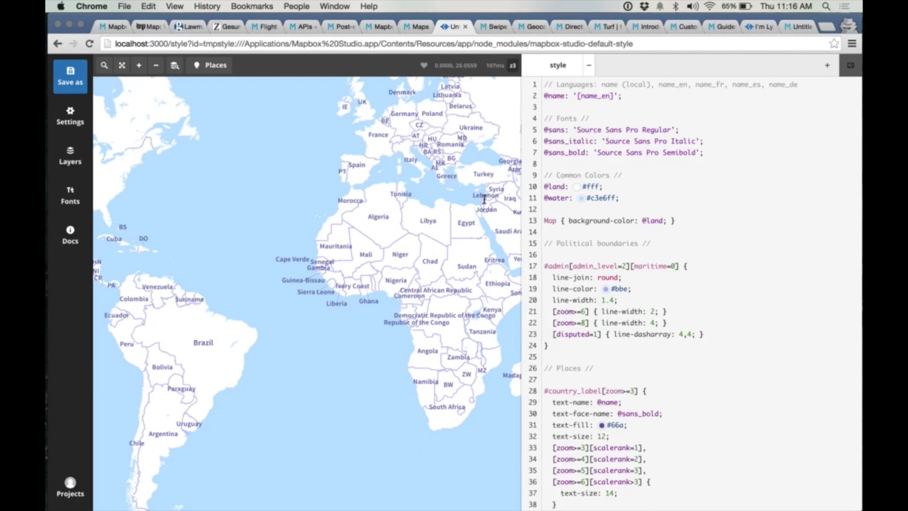
{"action": "scroll", "coordinate": [690, 283], "scroll_direction": "down", "scroll_amount": 3}
{"action": "scroll", "coordinate": [690, 284], "scroll_direction": "down", "scroll_amount": 3}
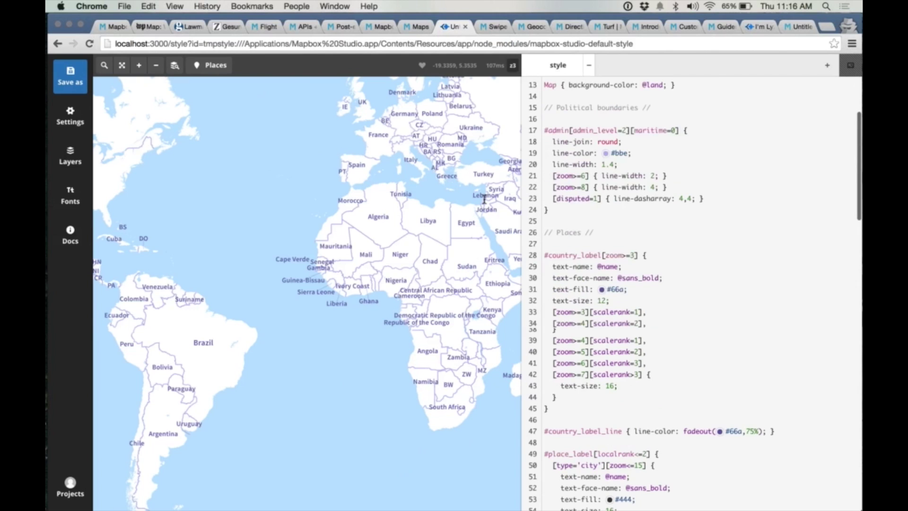
{"action": "scroll", "coordinate": [559, 191], "scroll_direction": "up", "scroll_amount": 5}
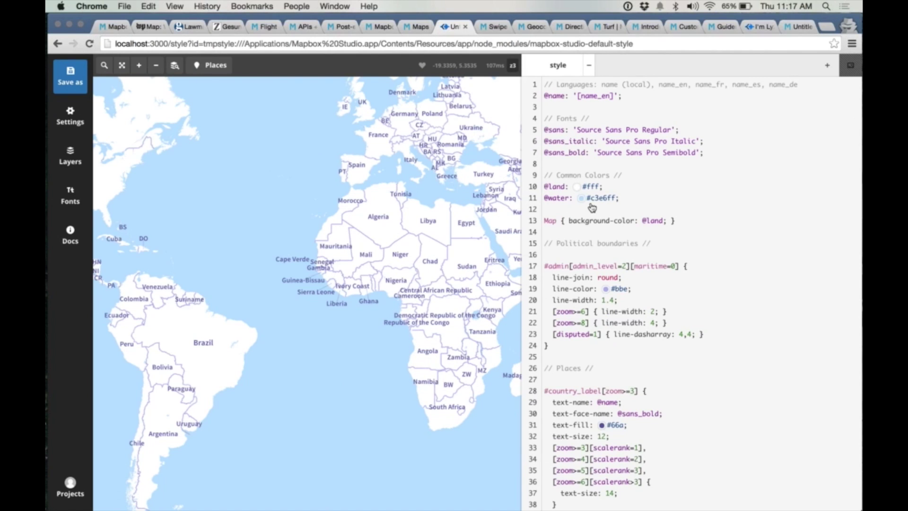
Save the default style as a new style named ire in the user's home folder.
{"action": "left_click", "coordinate": [70, 76]}
{"action": "type", "text": "ir"}
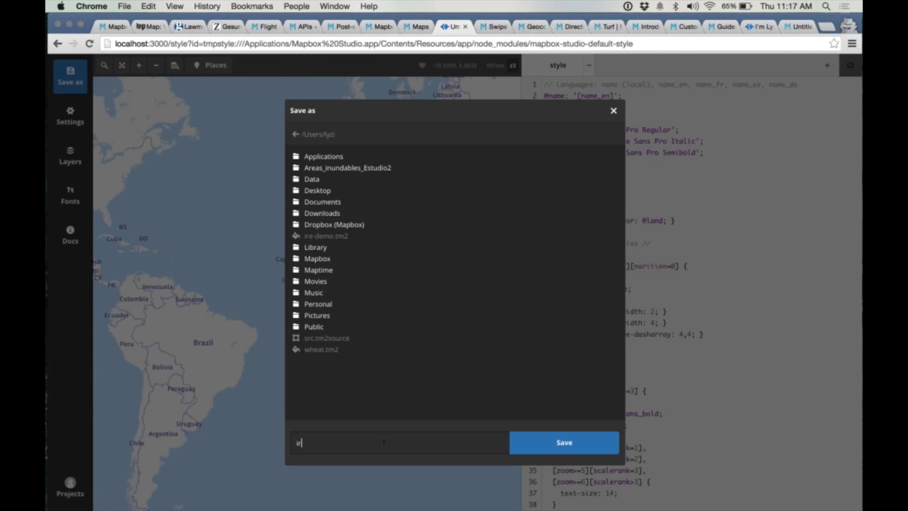
{"action": "type", "text": "e"}
{"action": "left_click", "coordinate": [569, 456]}
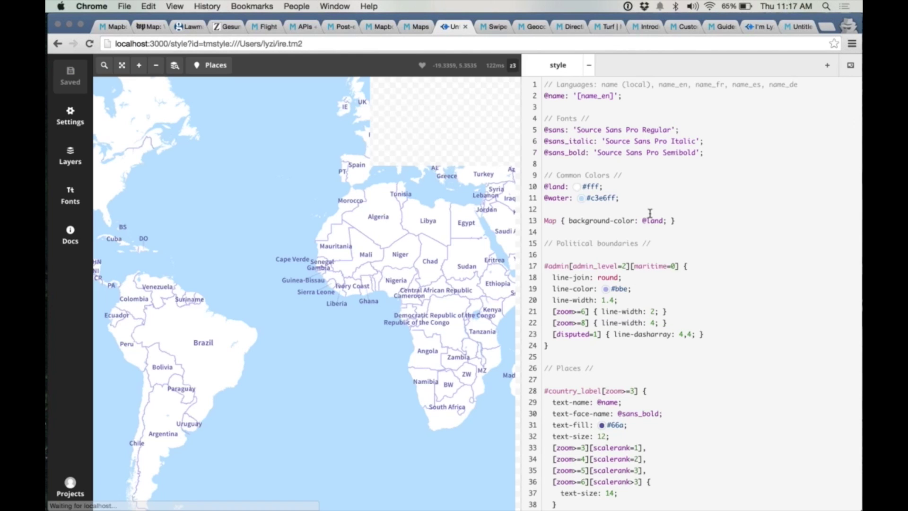
{"action": "double_click", "coordinate": [601, 198]}
{"action": "type", "text": "124e78"}
{"action": "key", "text": "ctrl+s"}
{"action": "left_click_drag", "start_coordinate": [418, 106], "coordinate": [288, 97]}
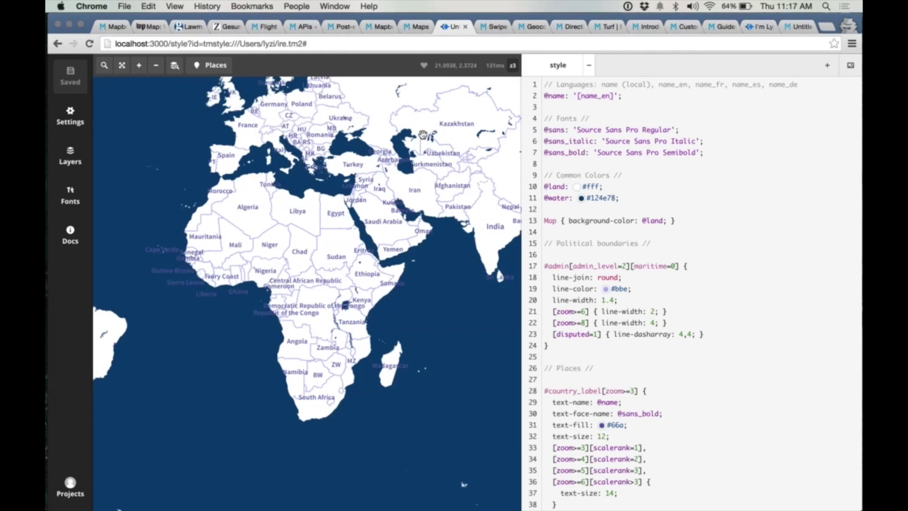
{"action": "left_click_drag", "start_coordinate": [434, 204], "coordinate": [454, 382]}
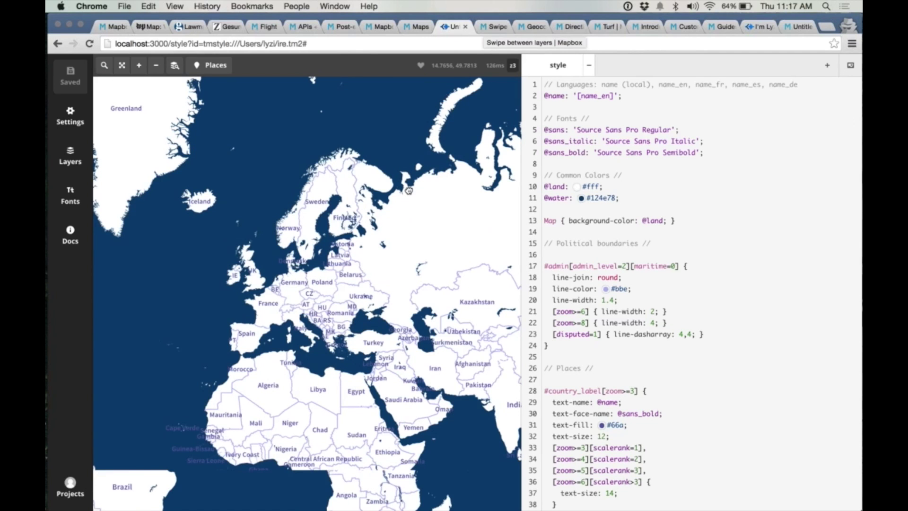
Open the Mapbox.js "Swipe between layers" example and slide its divider back and forth to compare the two tile layers.
{"action": "left_click", "coordinate": [492, 27]}
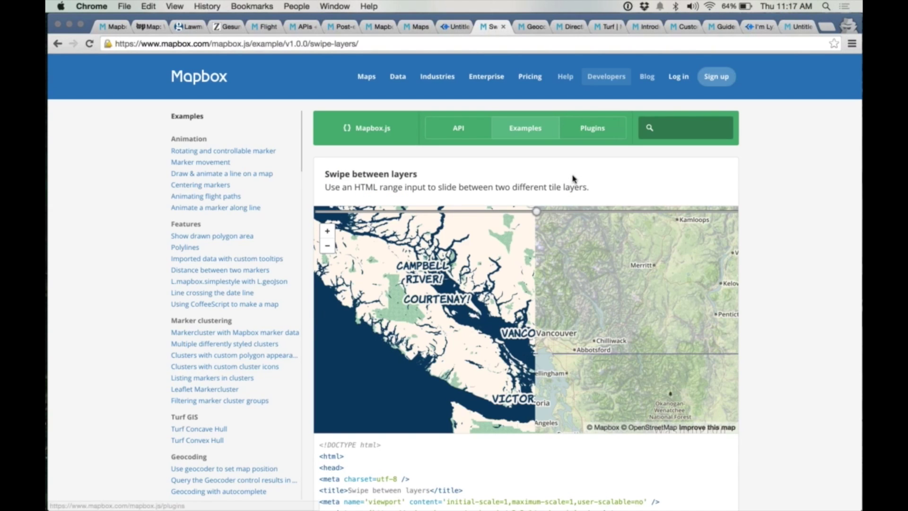
{"action": "scroll", "coordinate": [572, 178], "scroll_direction": "down", "scroll_amount": 5}
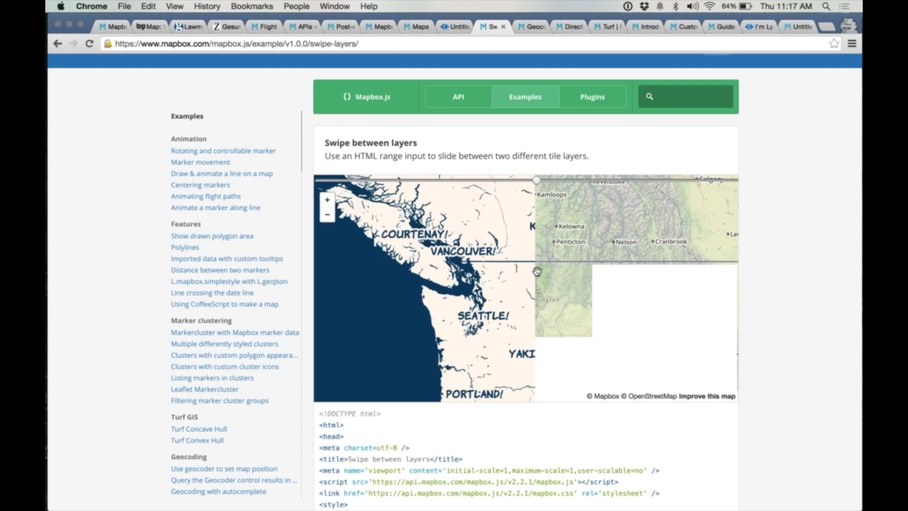
{"action": "left_click_drag", "start_coordinate": [537, 271], "coordinate": [516, 241]}
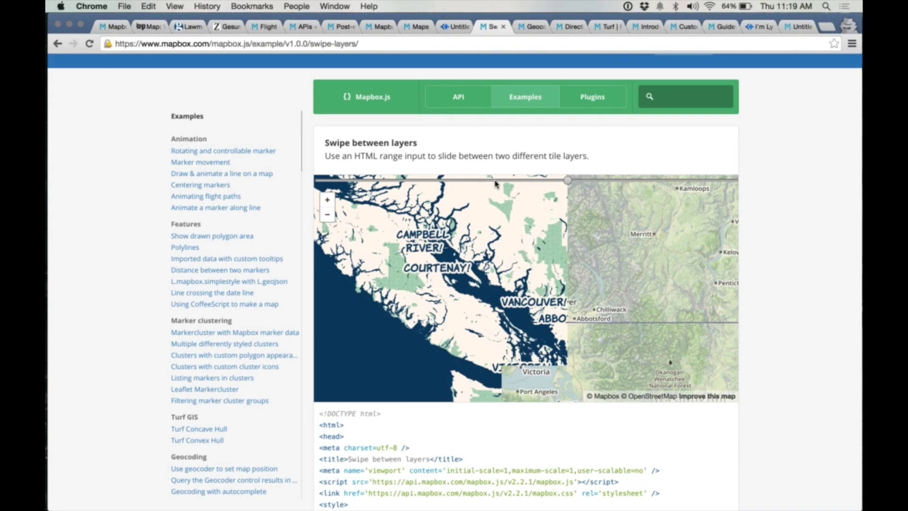
{"action": "left_click_drag", "start_coordinate": [495, 183], "coordinate": [468, 182]}
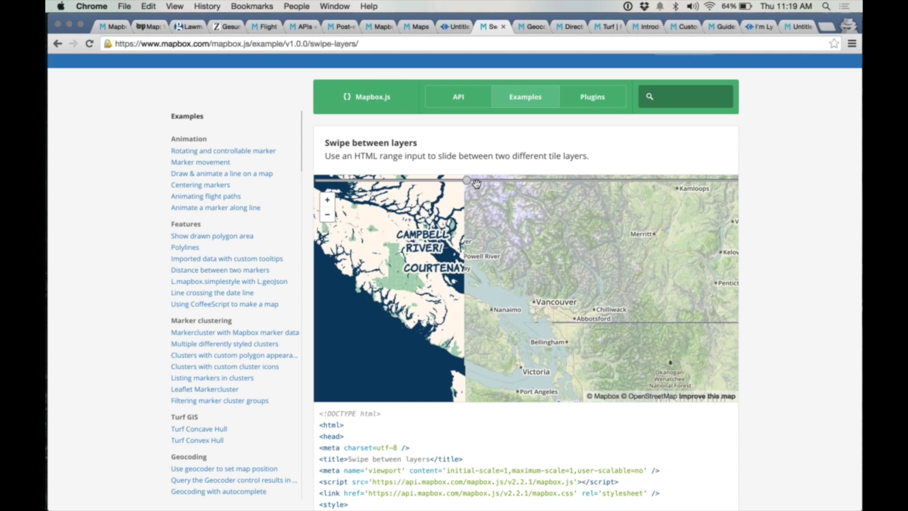
{"action": "left_click_drag", "start_coordinate": [467, 181], "coordinate": [543, 181]}
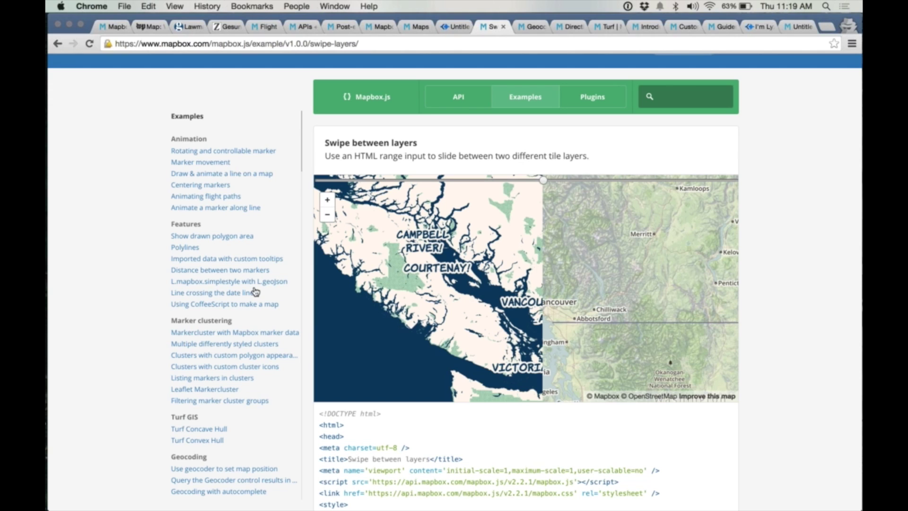
{"action": "left_click", "coordinate": [480, 182]}
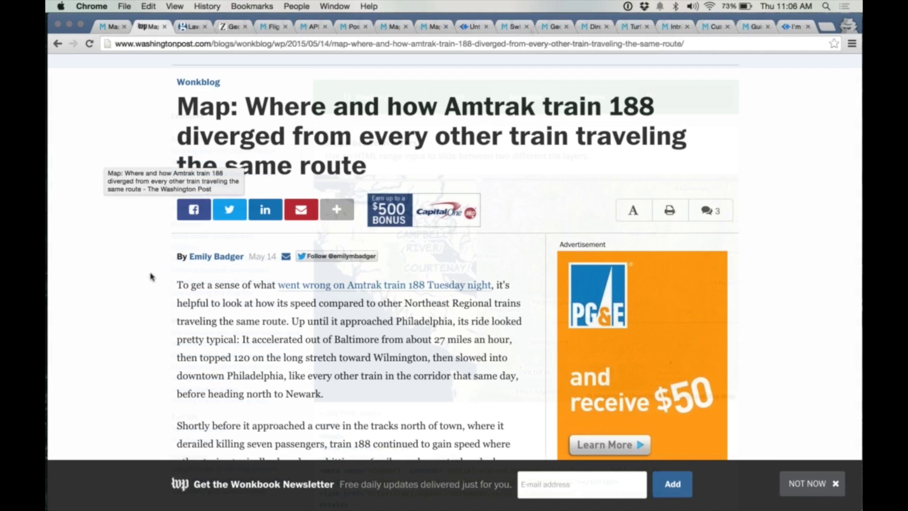
Examine the Amtrak Northeast Regional speeds map around Philadelphia in the Washington Post article on train 188.
{"action": "scroll", "coordinate": [150, 331], "scroll_direction": "down", "scroll_amount": 2}
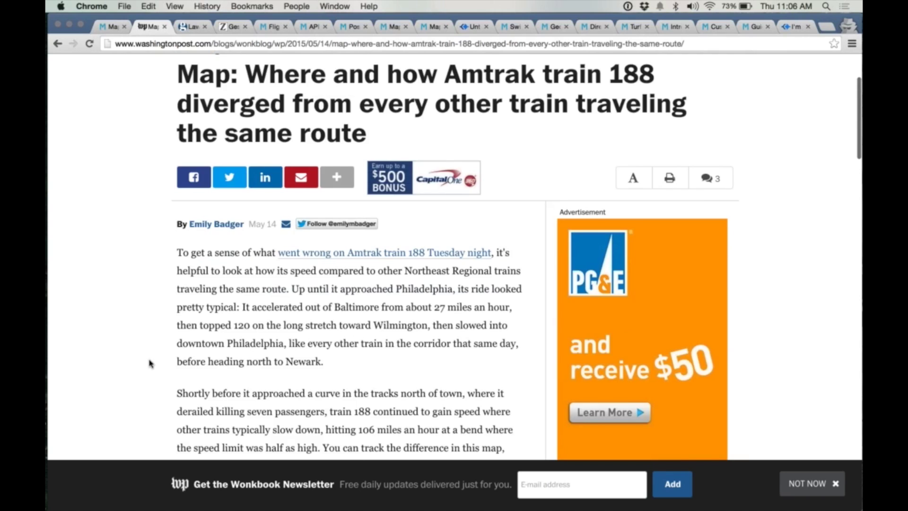
{"action": "scroll", "coordinate": [151, 363], "scroll_direction": "down", "scroll_amount": 20}
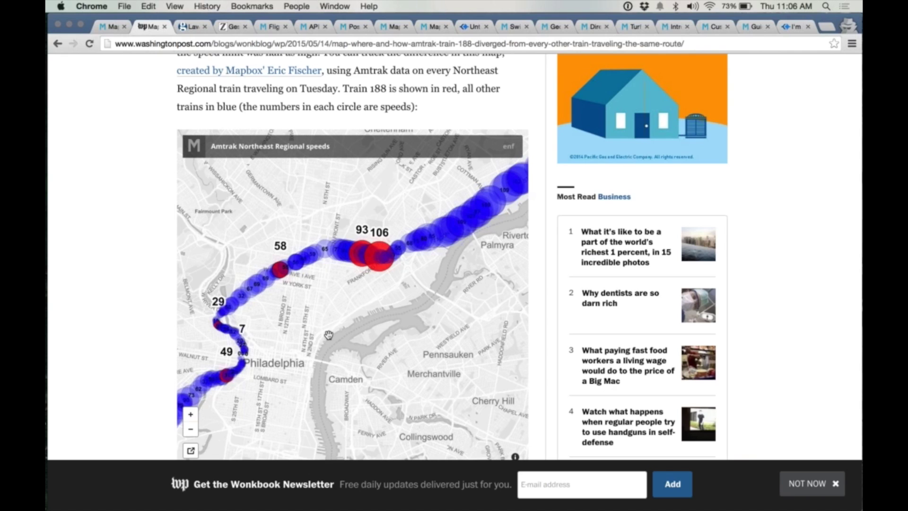
{"action": "left_click_drag", "start_coordinate": [425, 303], "coordinate": [444, 199]}
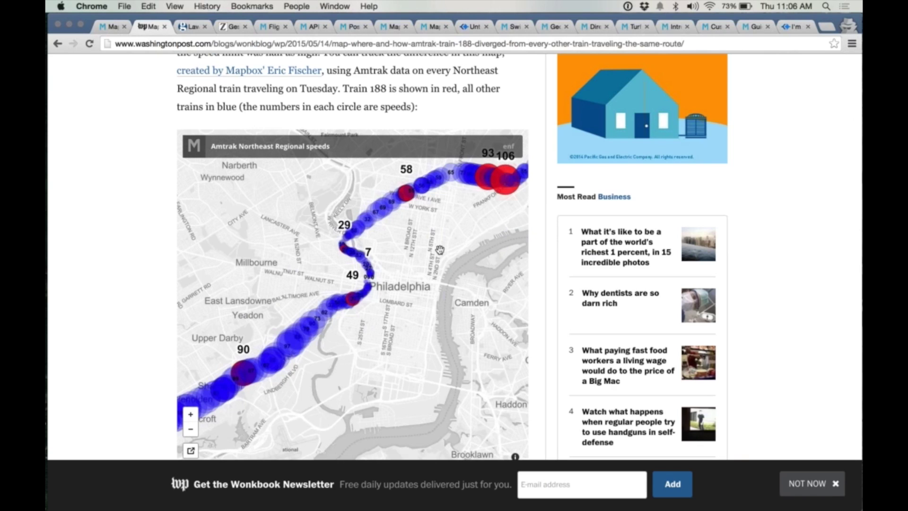
{"action": "scroll", "coordinate": [359, 307], "scroll_direction": "down", "scroll_amount": 3}
{"action": "left_click_drag", "start_coordinate": [440, 250], "coordinate": [282, 365]}
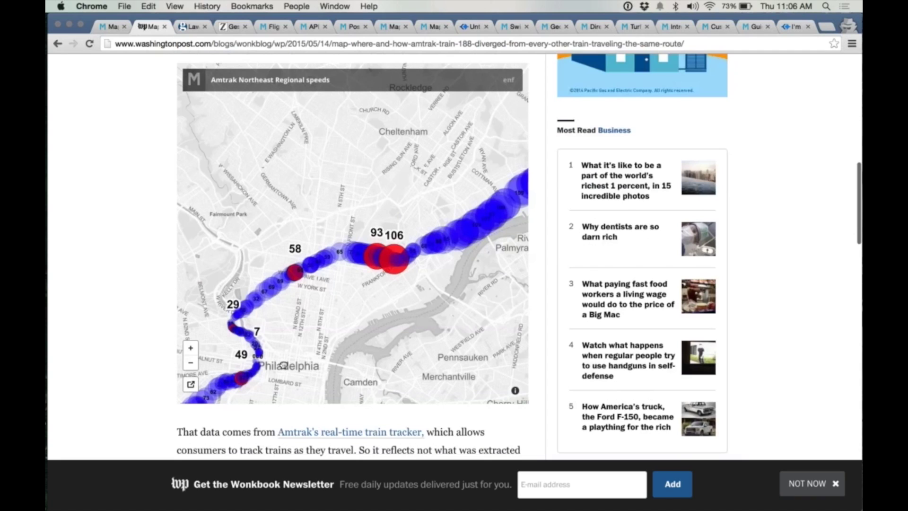